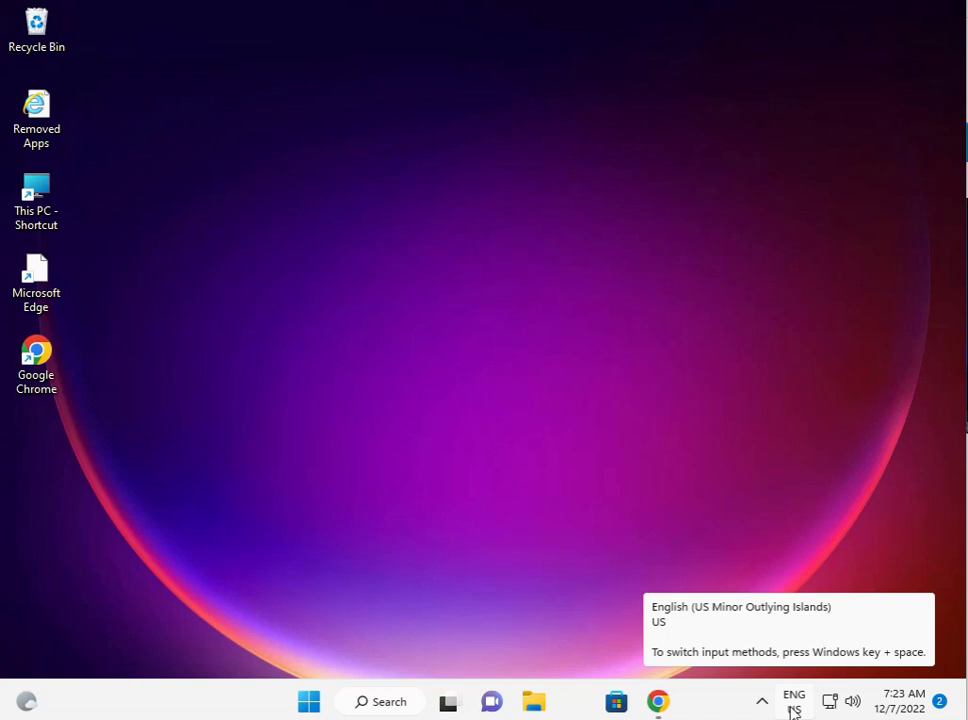
Launch Windows Settings maximized and go to the System › Troubleshoot page.
left_click(309, 703)
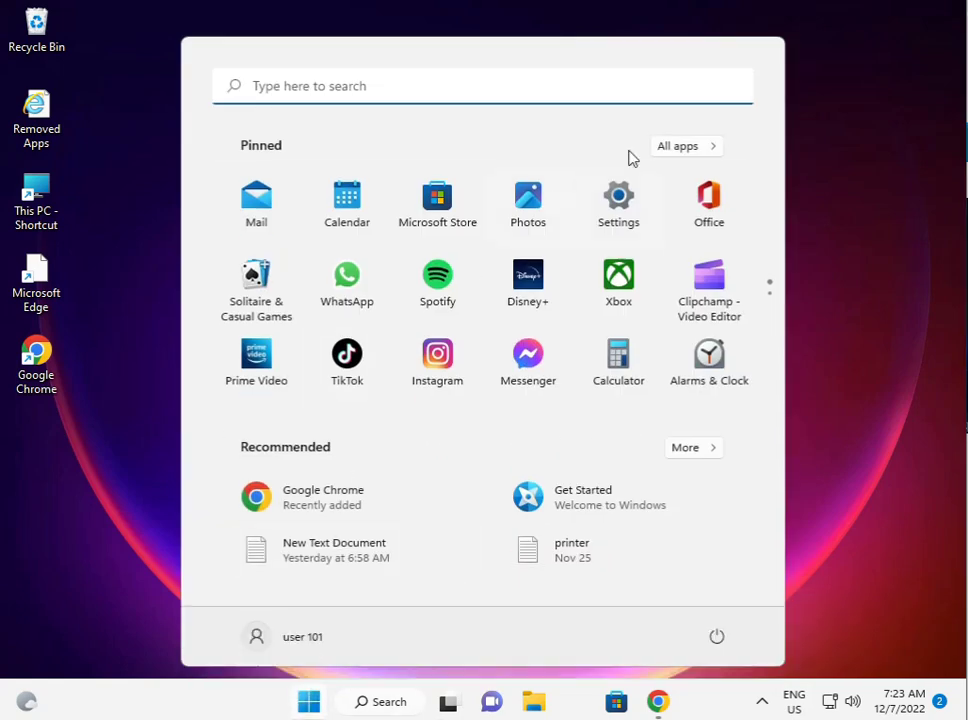
left_click(620, 199)
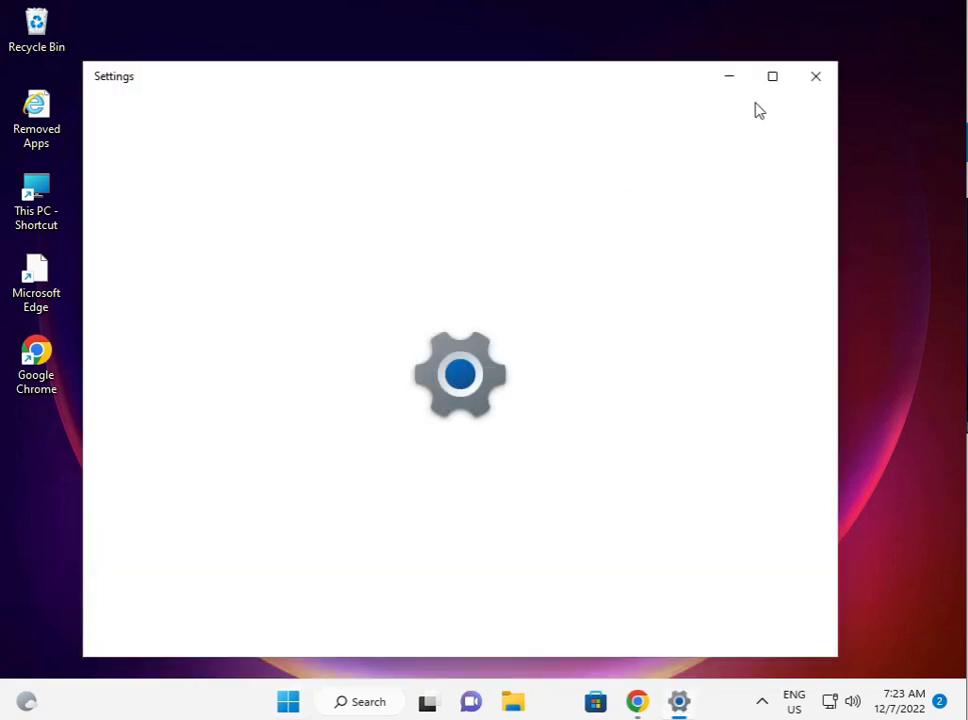
left_click(769, 79)
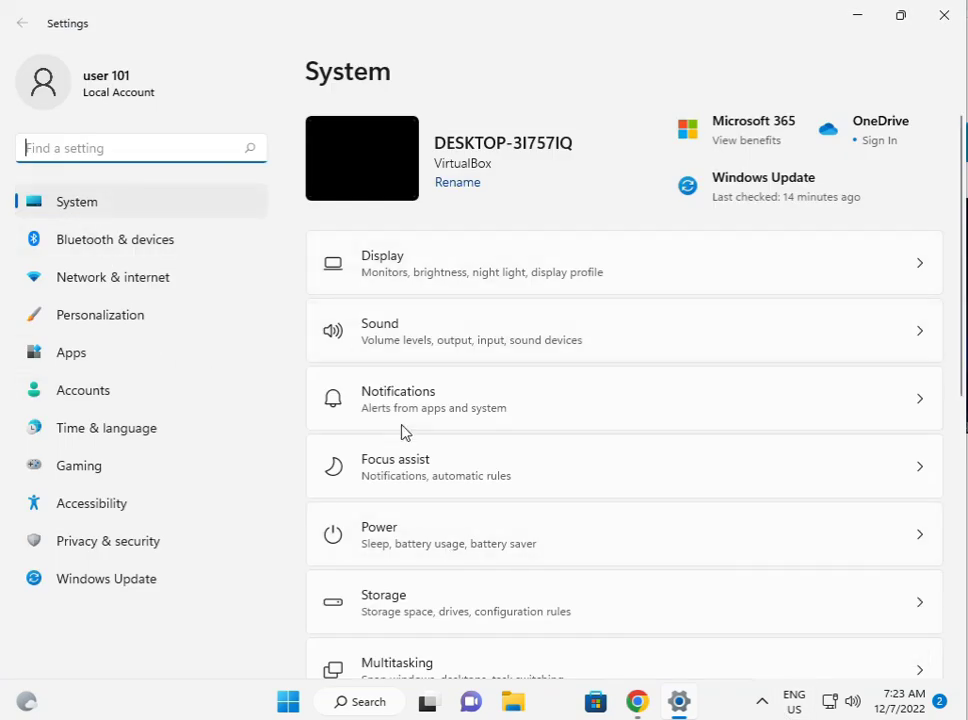
scroll(519, 626, "down", 3)
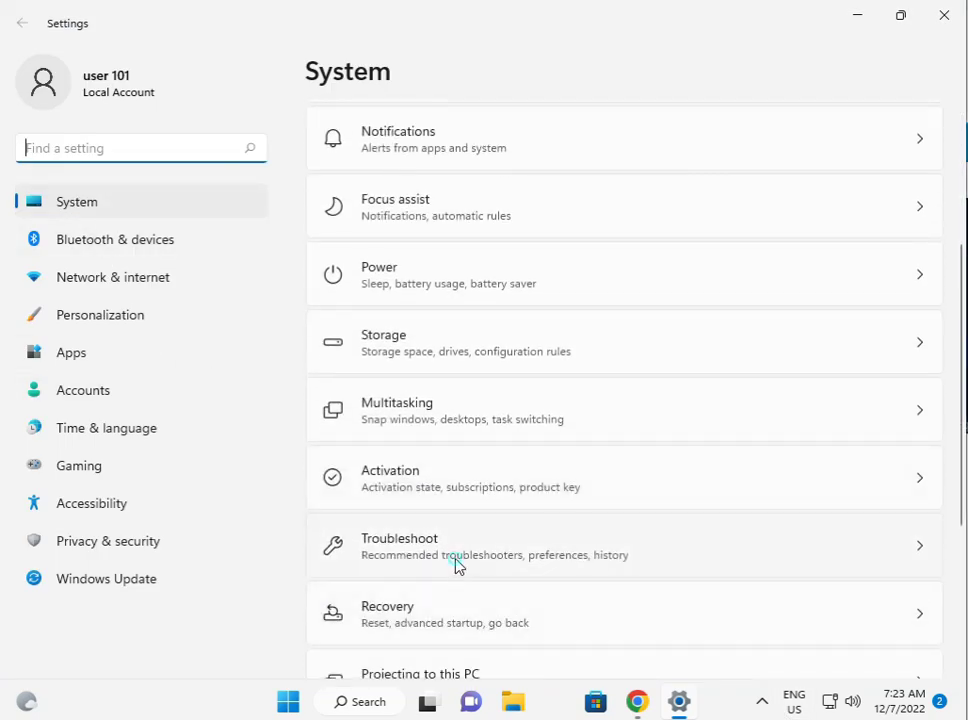
left_click(455, 563)
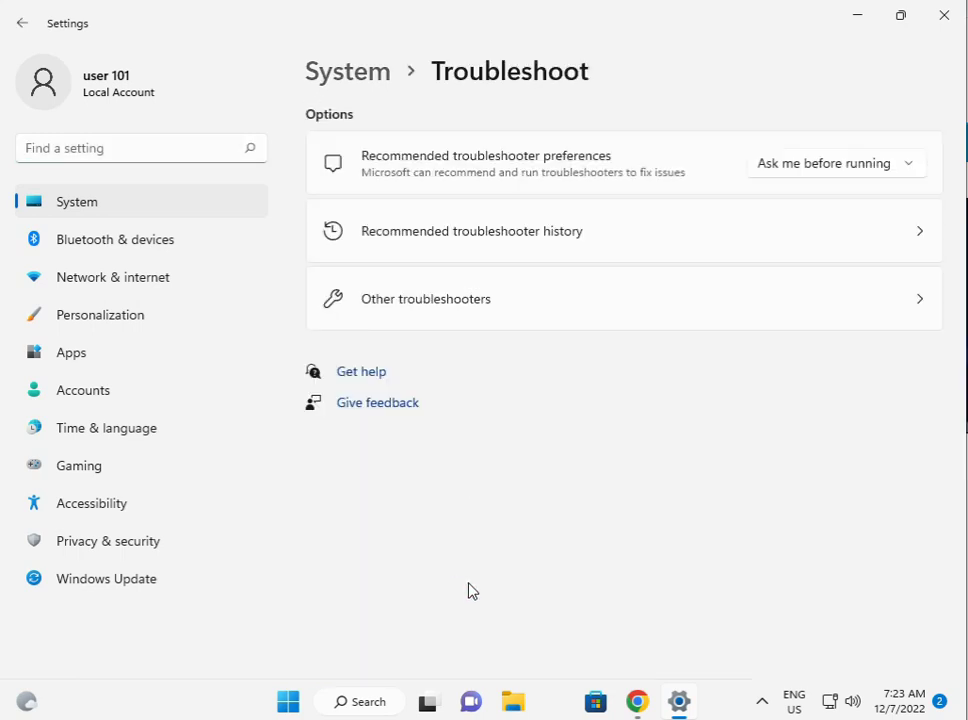
Open Other troubleshooters and scroll down to the Windows Store Apps entry.
left_click(488, 304)
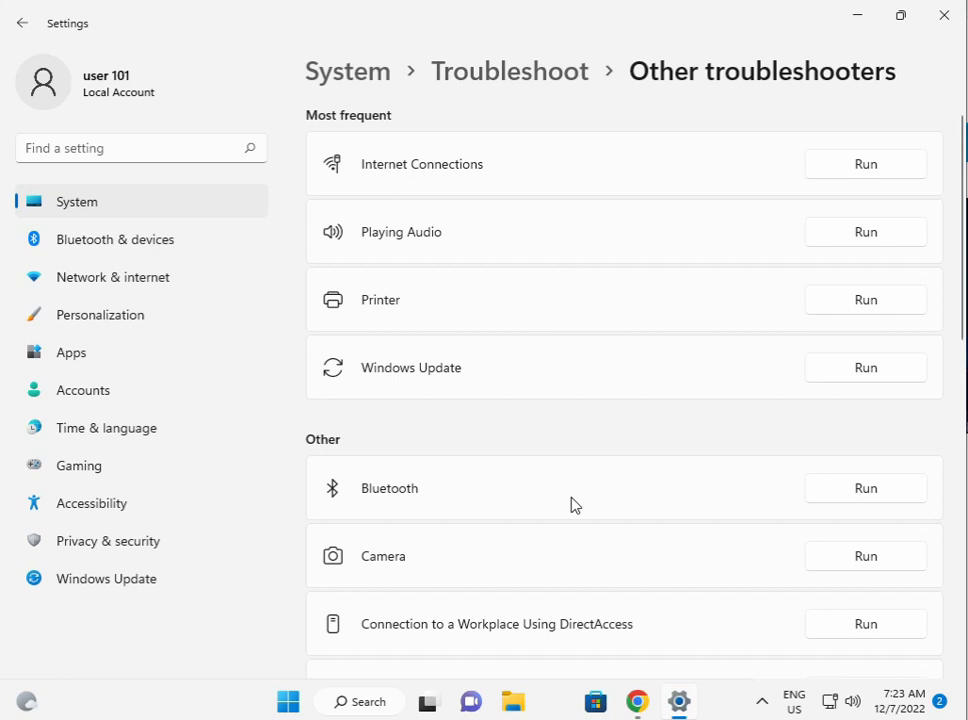
scroll(556, 518, "down", 5)
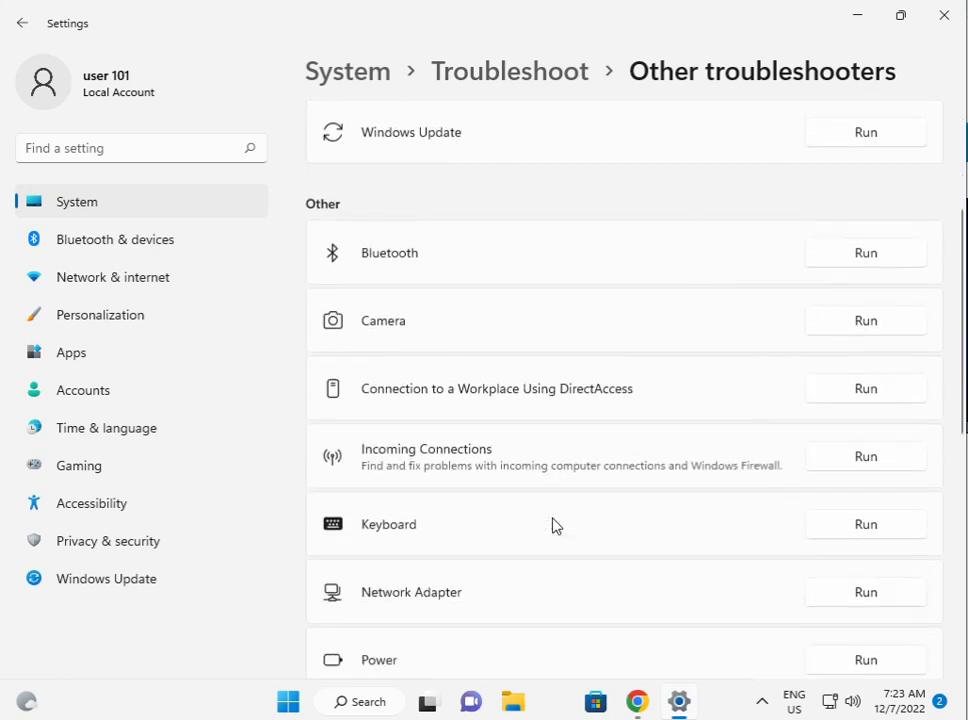
scroll(556, 526, "down", 5)
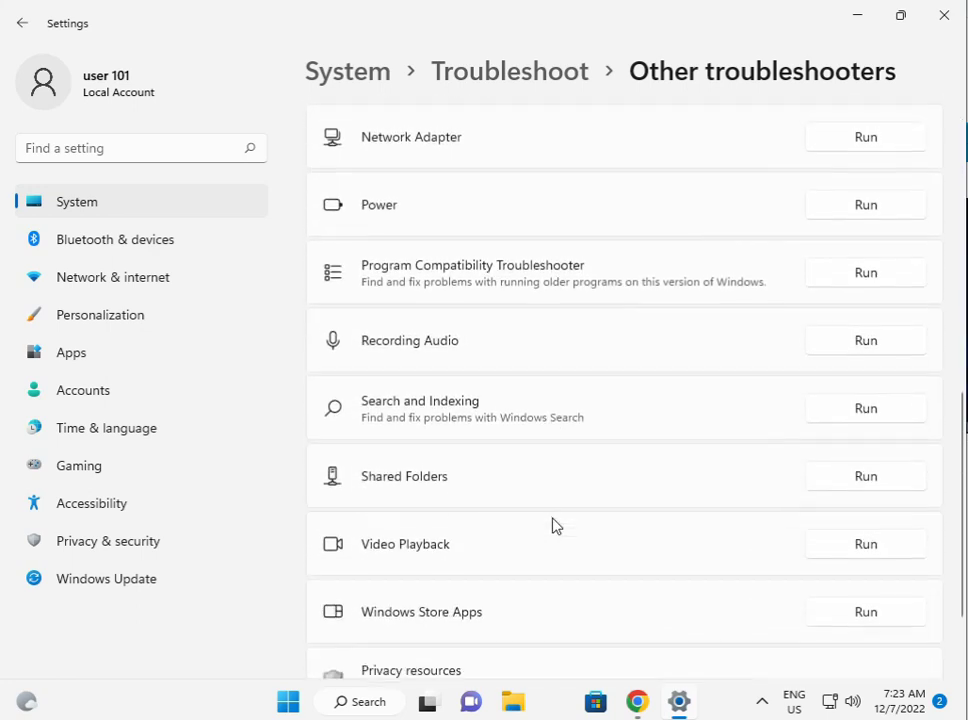
scroll(556, 526, "down", 2)
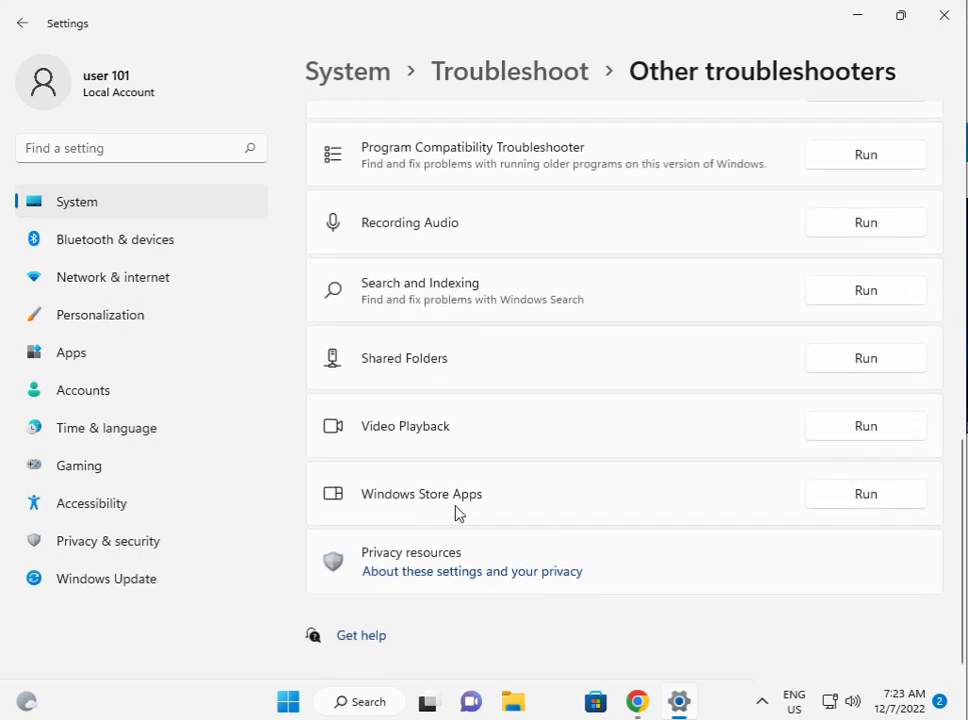
Run the Windows Store Apps troubleshooter, then close it and Settings.
left_click(842, 496)
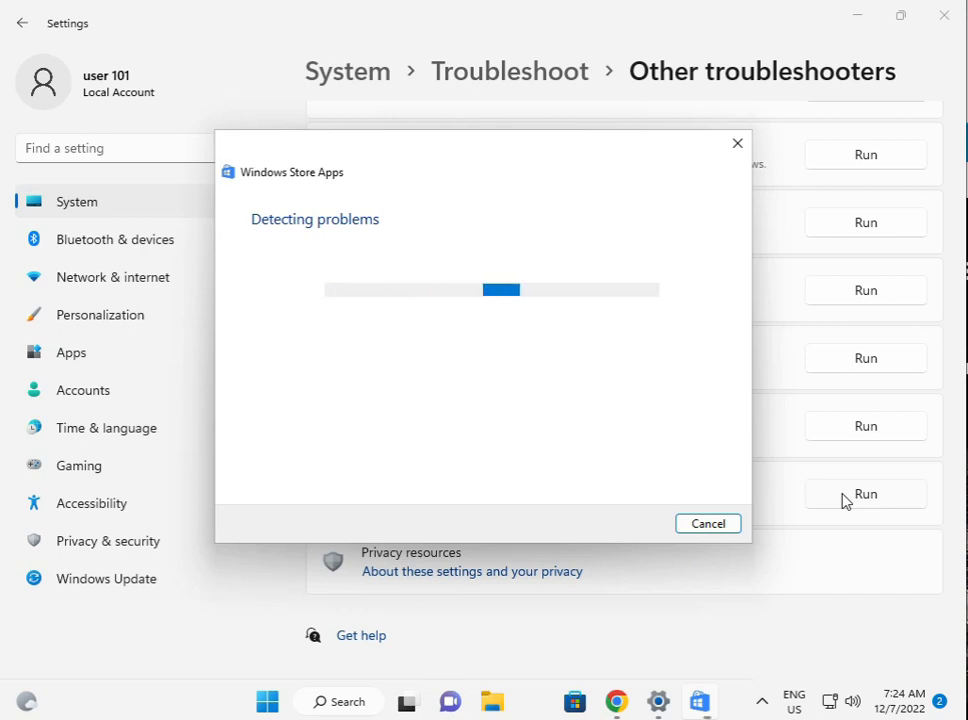
mouse_move(698, 705)
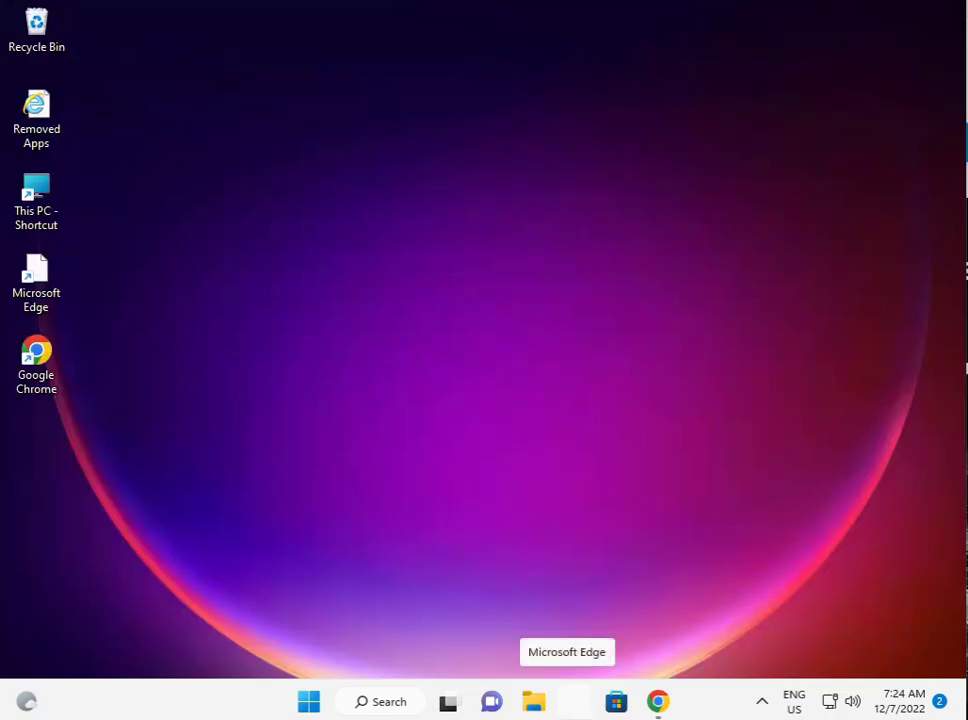
Reopen Settings at Apps › Apps & features and open the Microsoft Store app's menu.
left_click(313, 704)
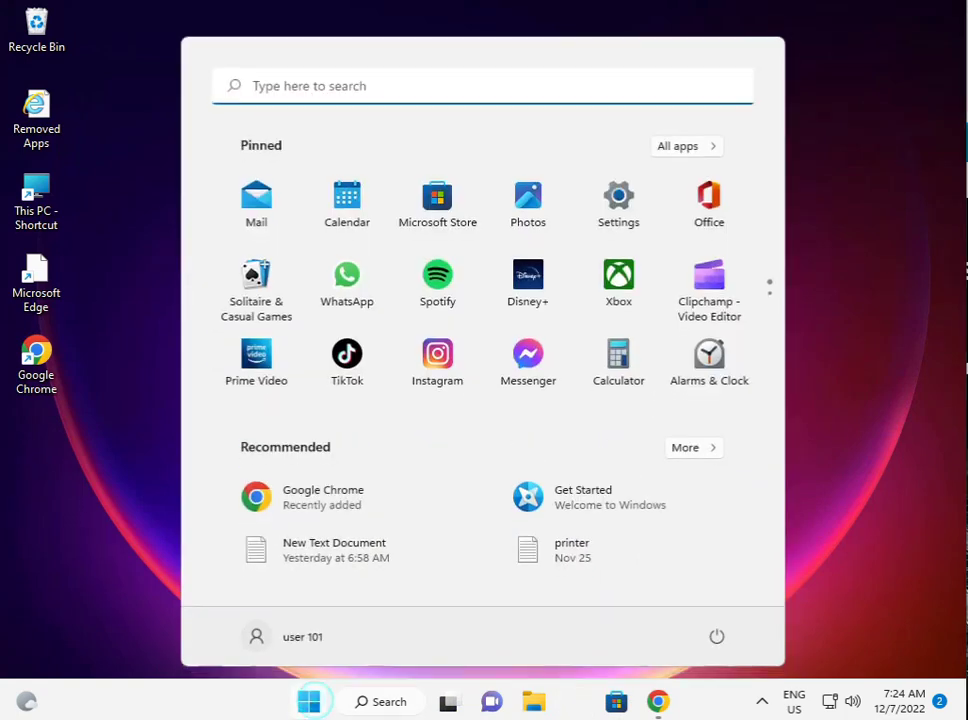
left_click(607, 212)
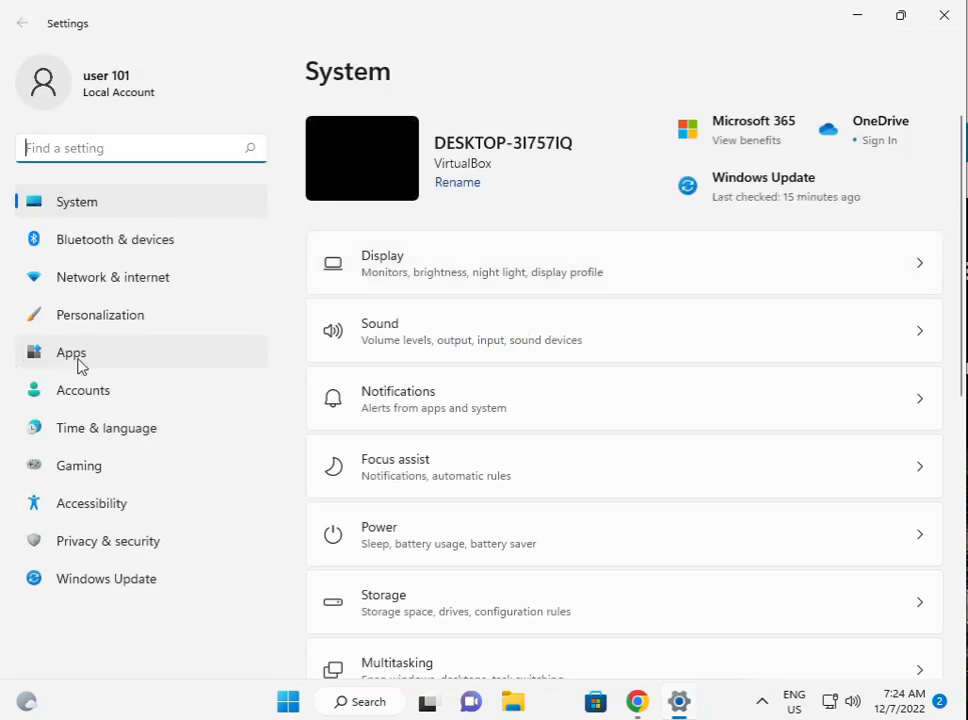
left_click(93, 360)
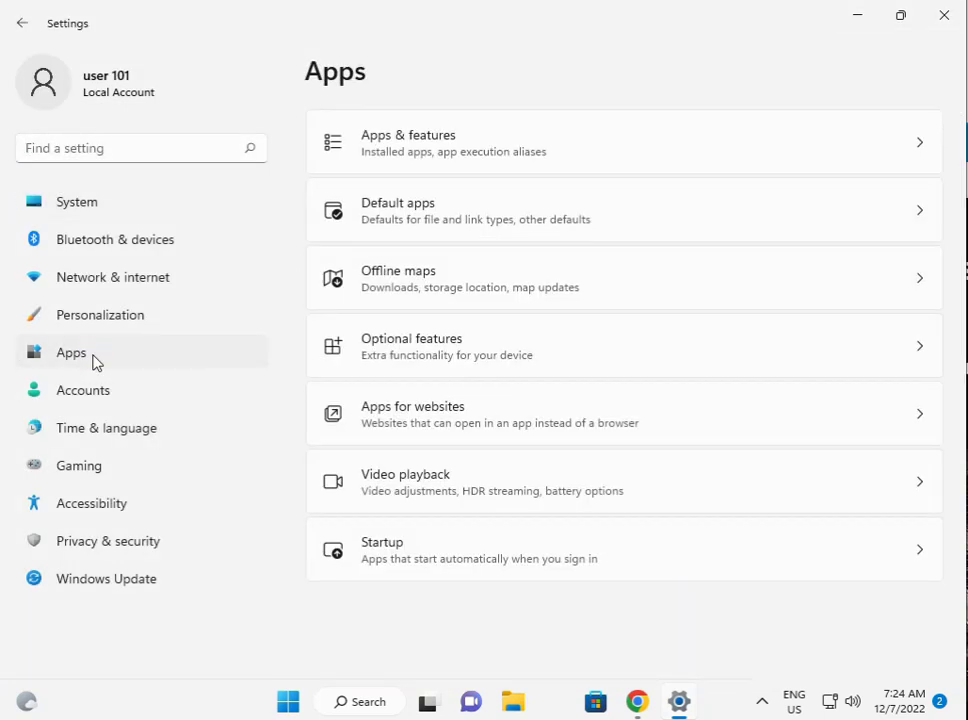
left_click(497, 146)
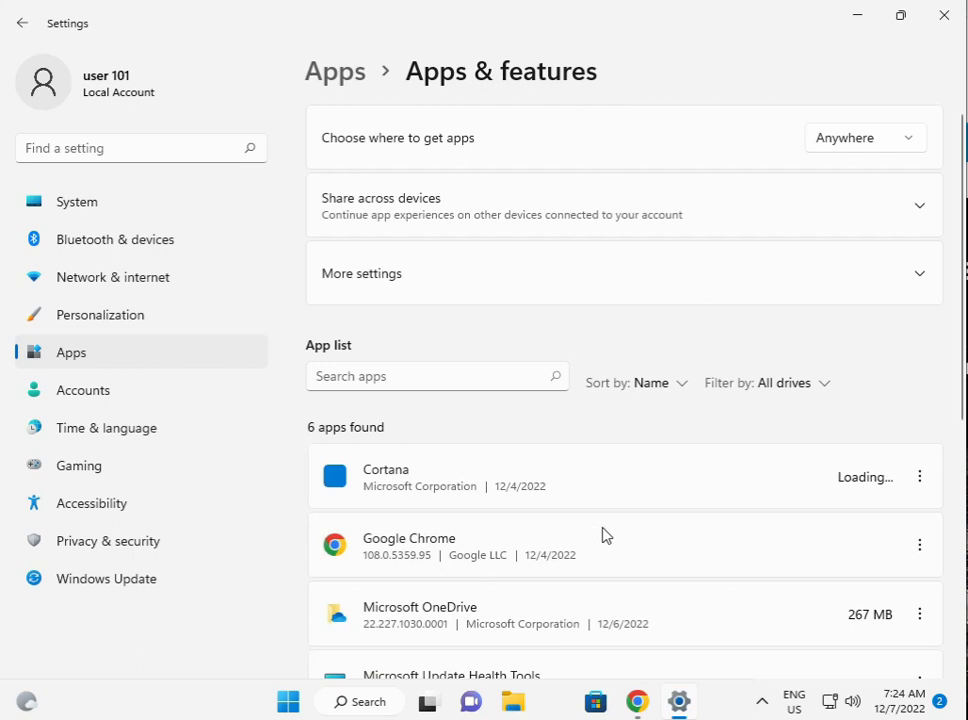
scroll(527, 501, "down", 5)
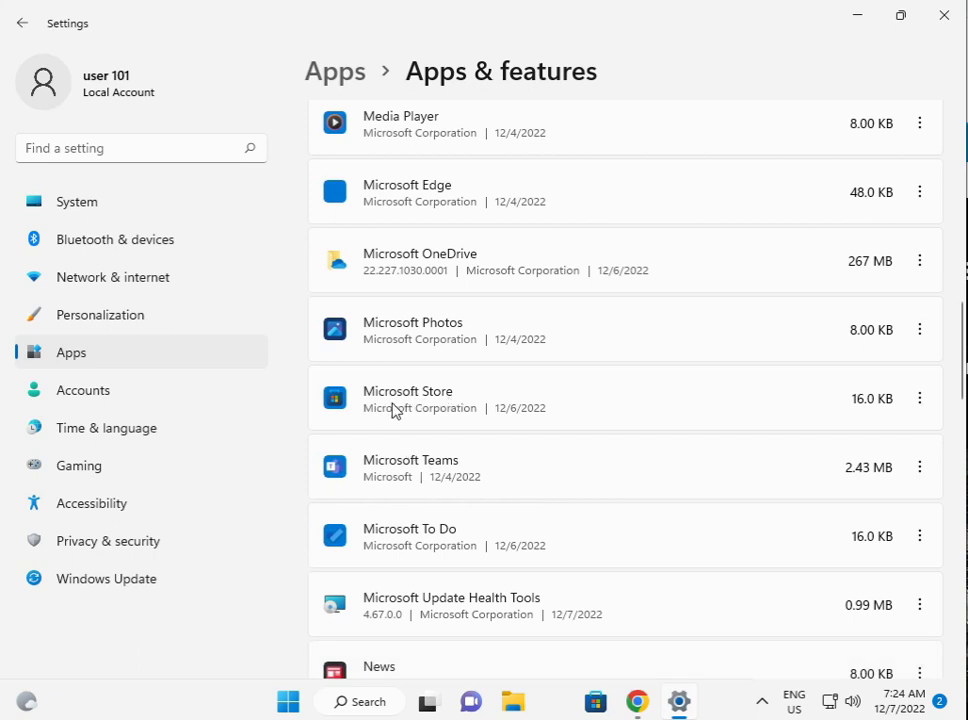
left_click(919, 399)
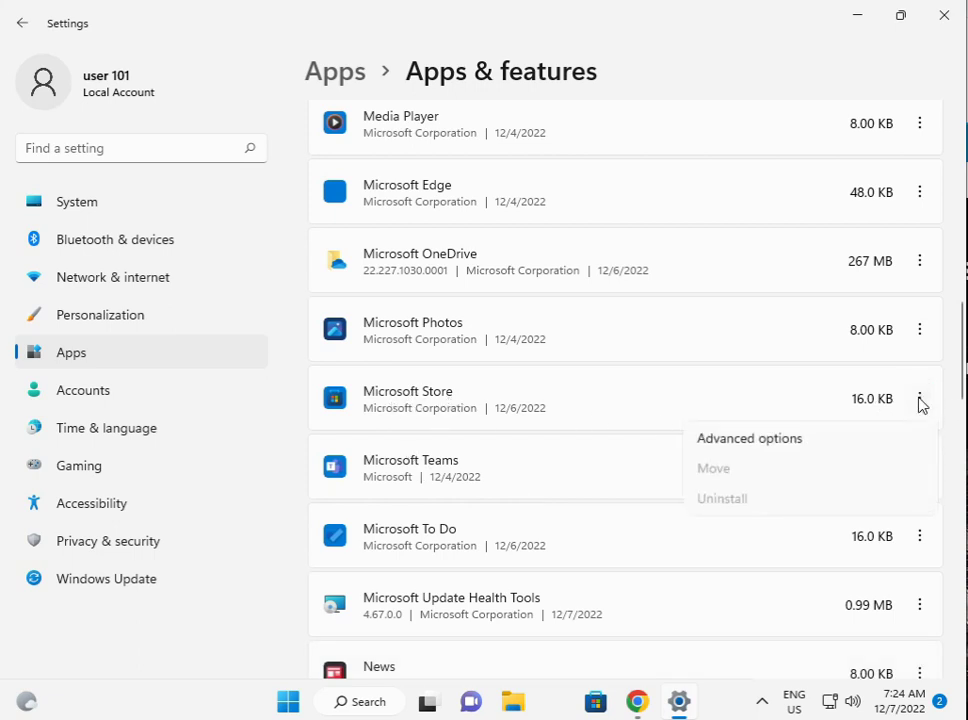
Repair the Microsoft Store app from its Advanced options page.
left_click(742, 446)
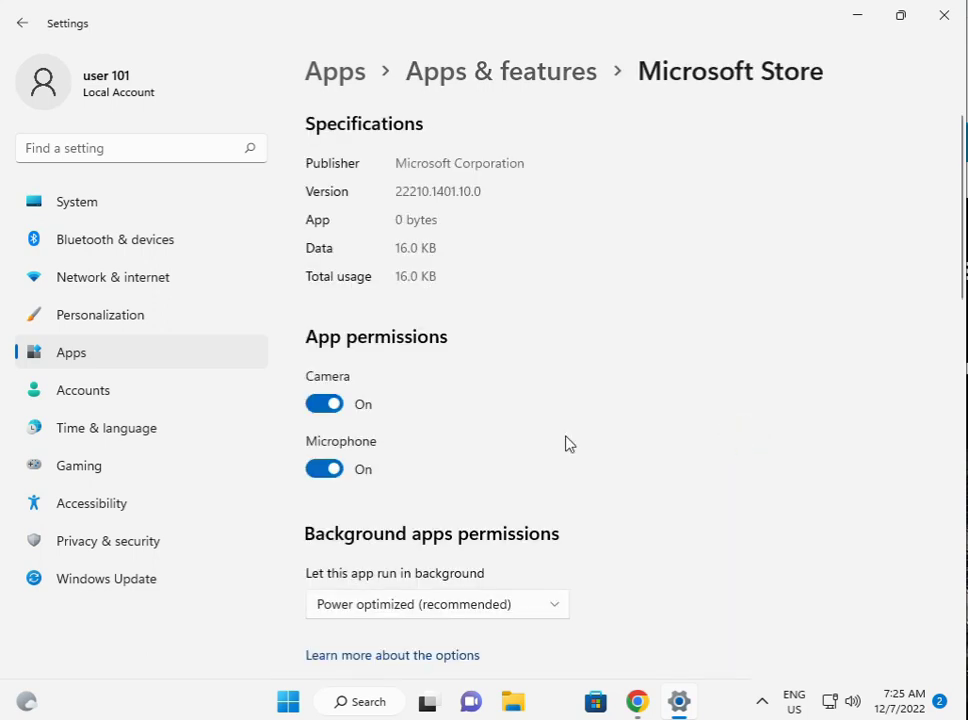
scroll(497, 454, "down", 10)
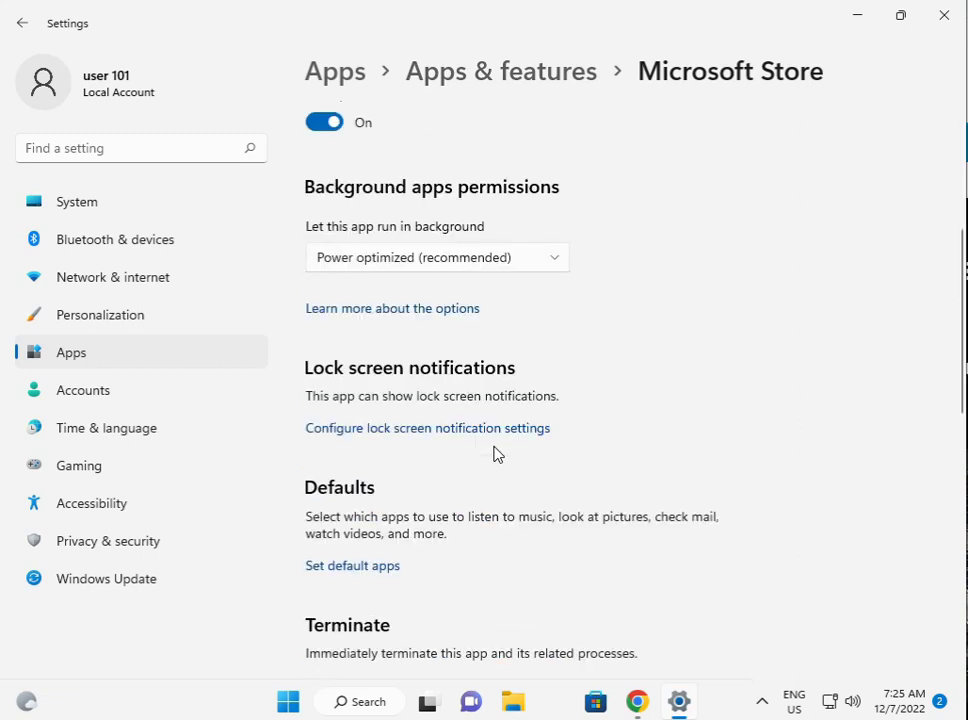
scroll(497, 454, "down", 2)
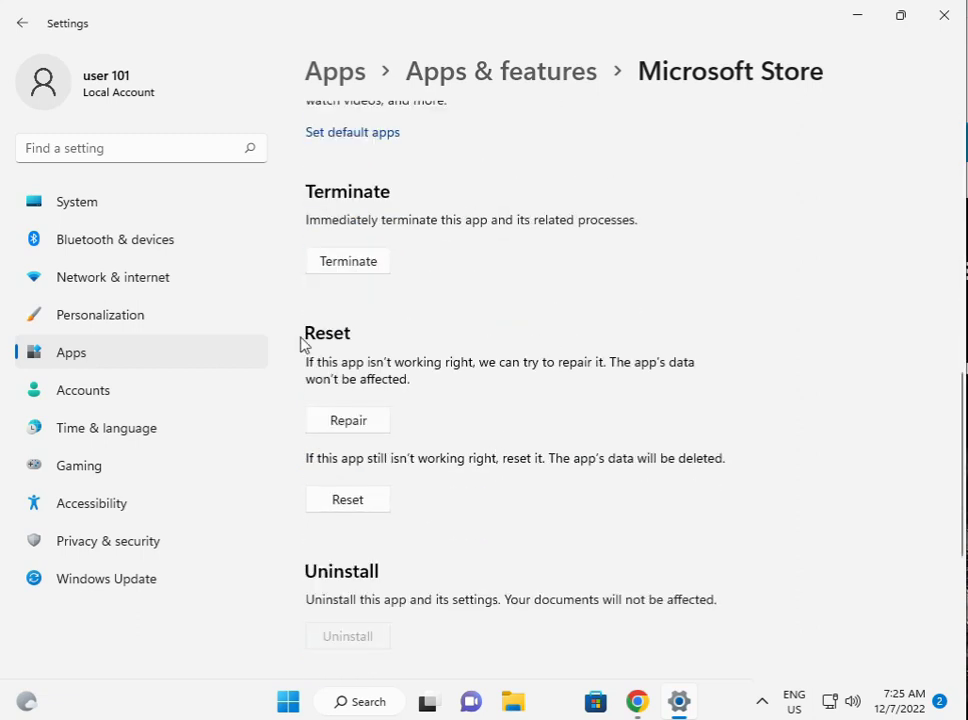
left_click(337, 421)
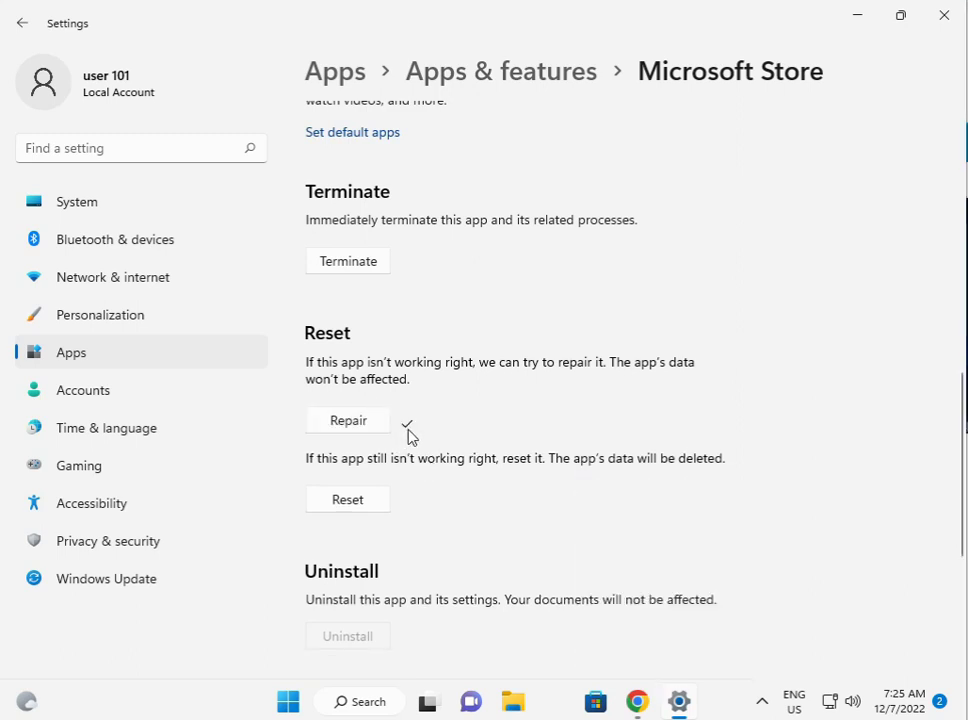
Reset the Microsoft Store app, confirming deletion of its data, then close Settings.
left_click(352, 503)
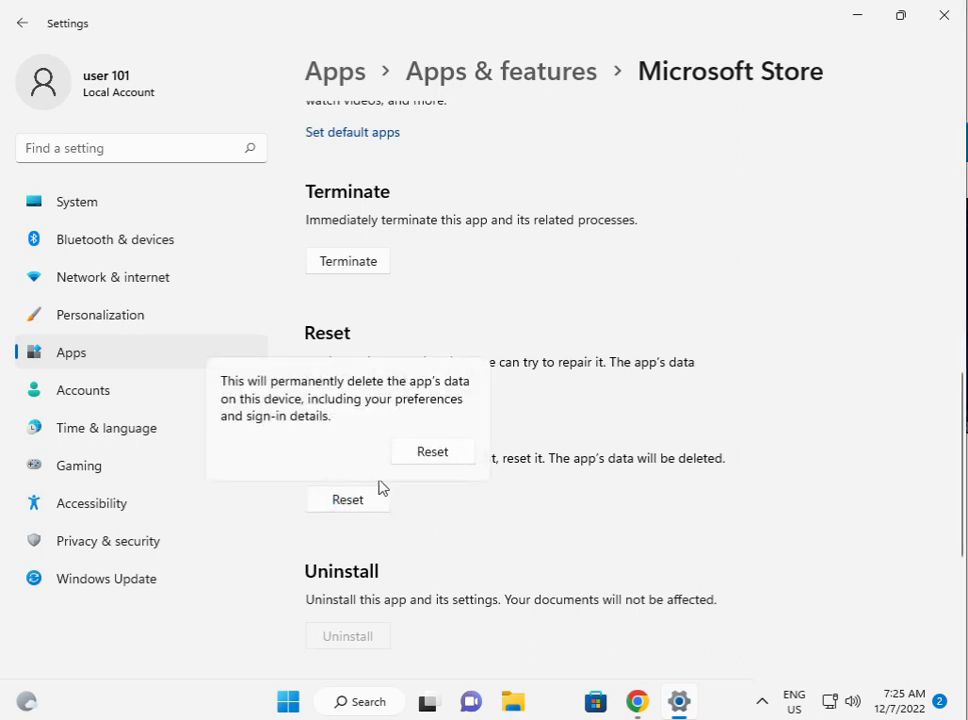
left_click(426, 455)
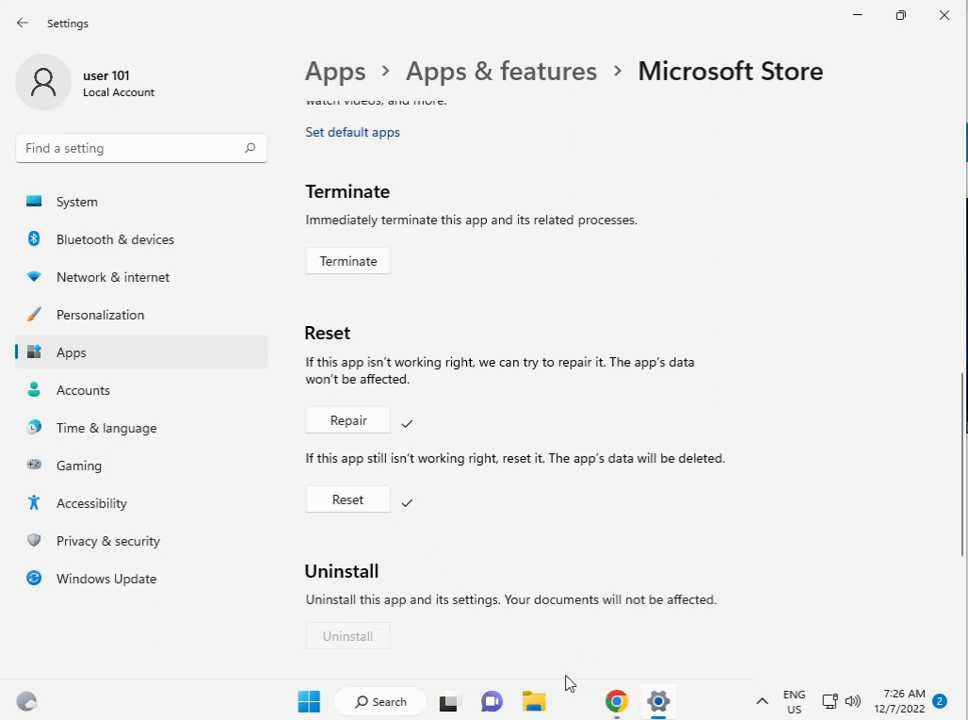
left_click(943, 15)
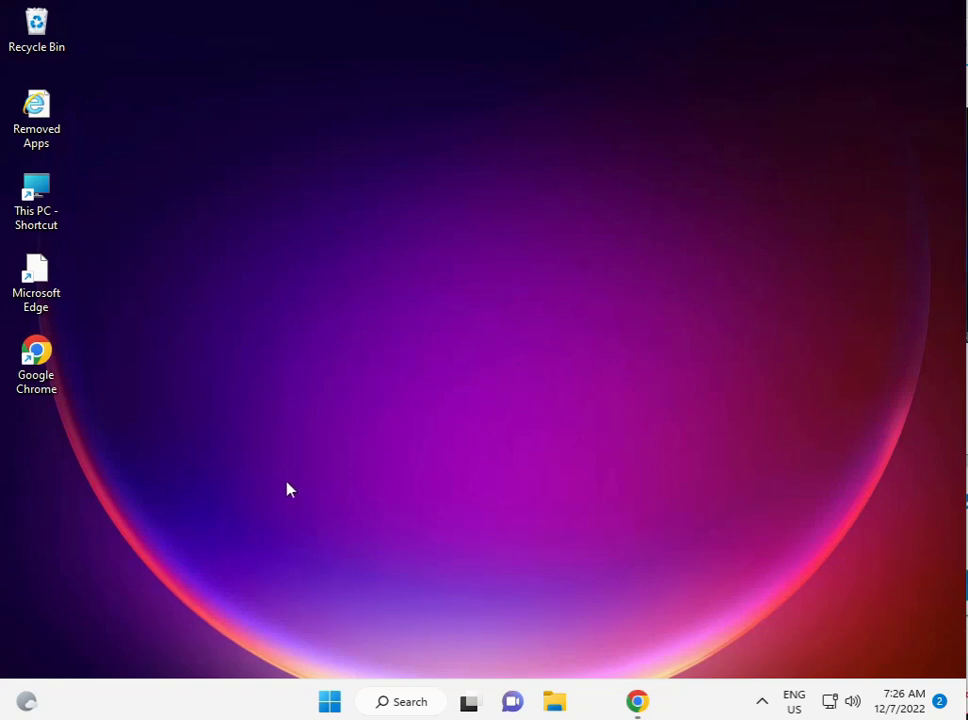
In File Explorer, browse This PC › Local Disk (C:) › Users › the user's profile folder.
left_click(556, 703)
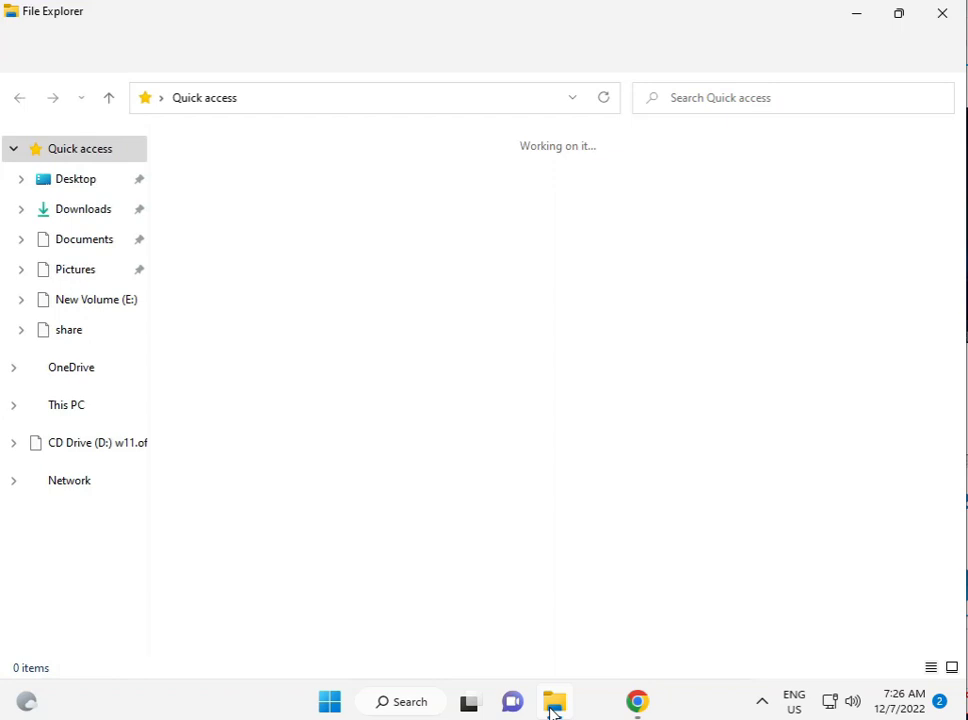
left_click(76, 405)
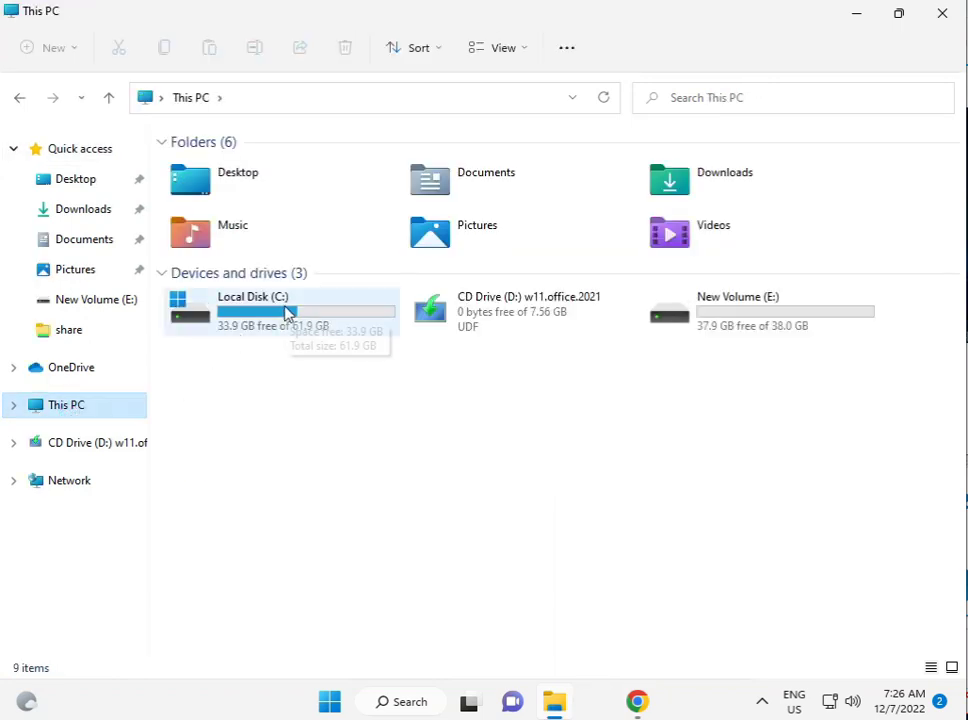
left_click(286, 314)
double_click(284, 313)
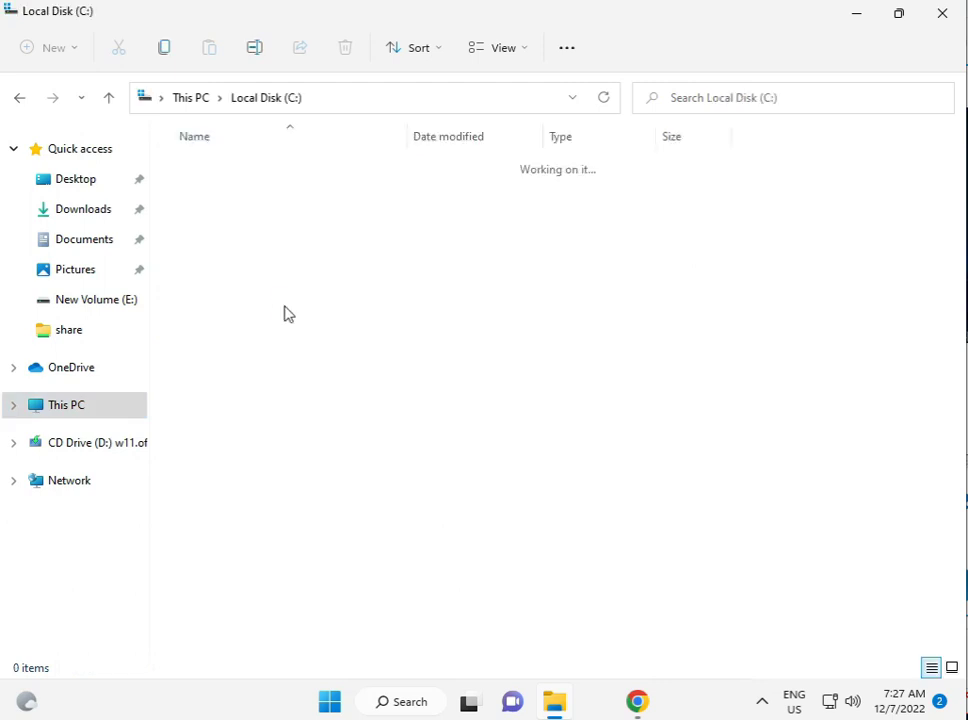
double_click(227, 374)
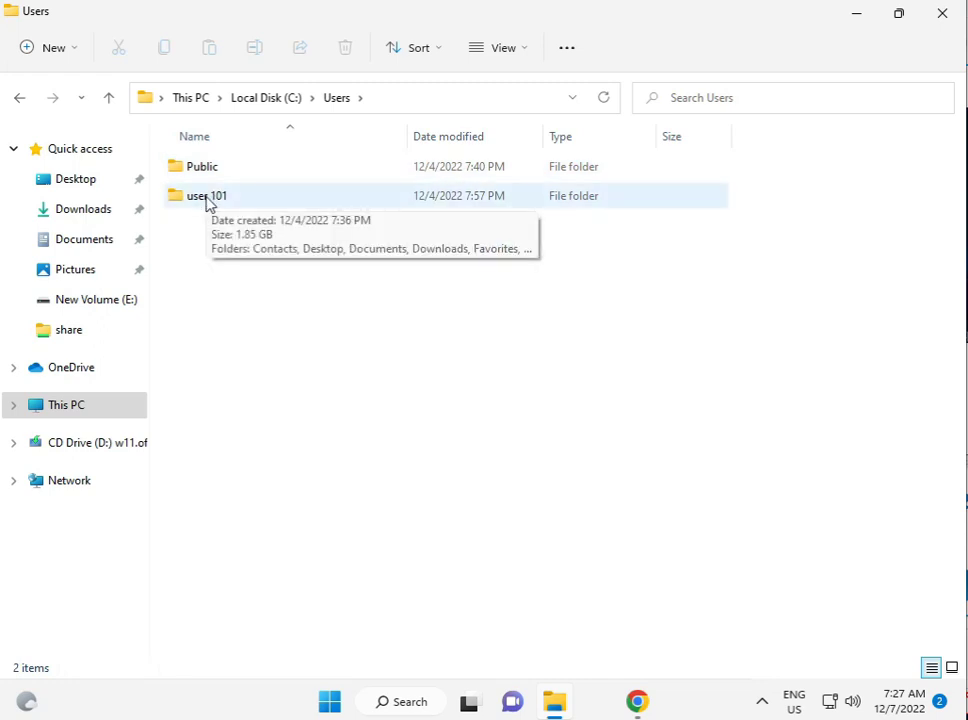
double_click(215, 201)
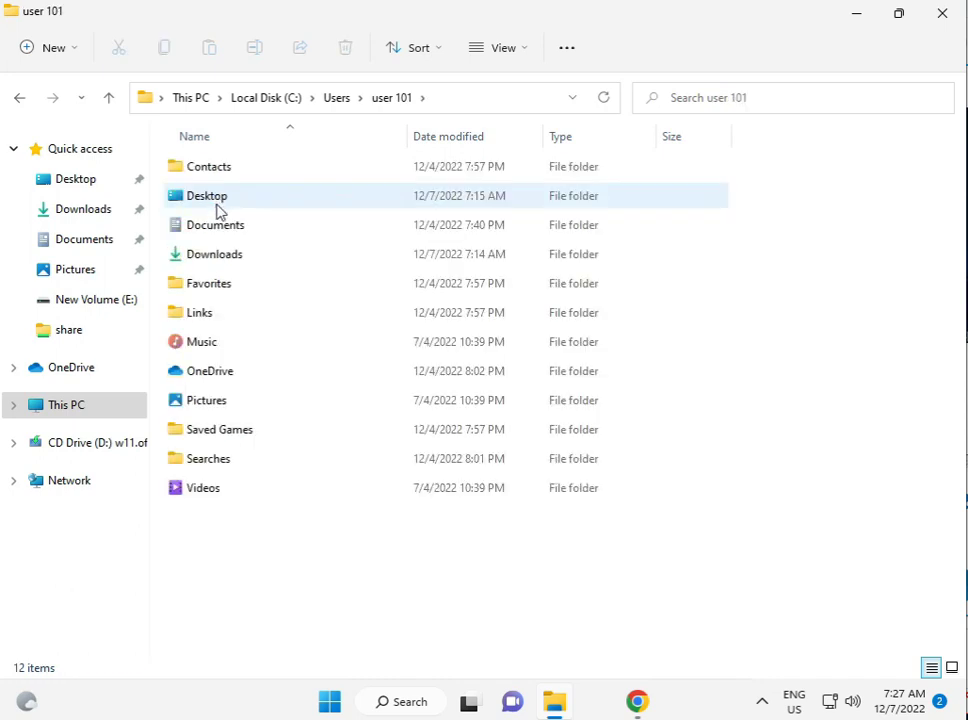
Enable 'Show hidden files, folders, and drives' in Folder Options and select AppData.
left_click(560, 50)
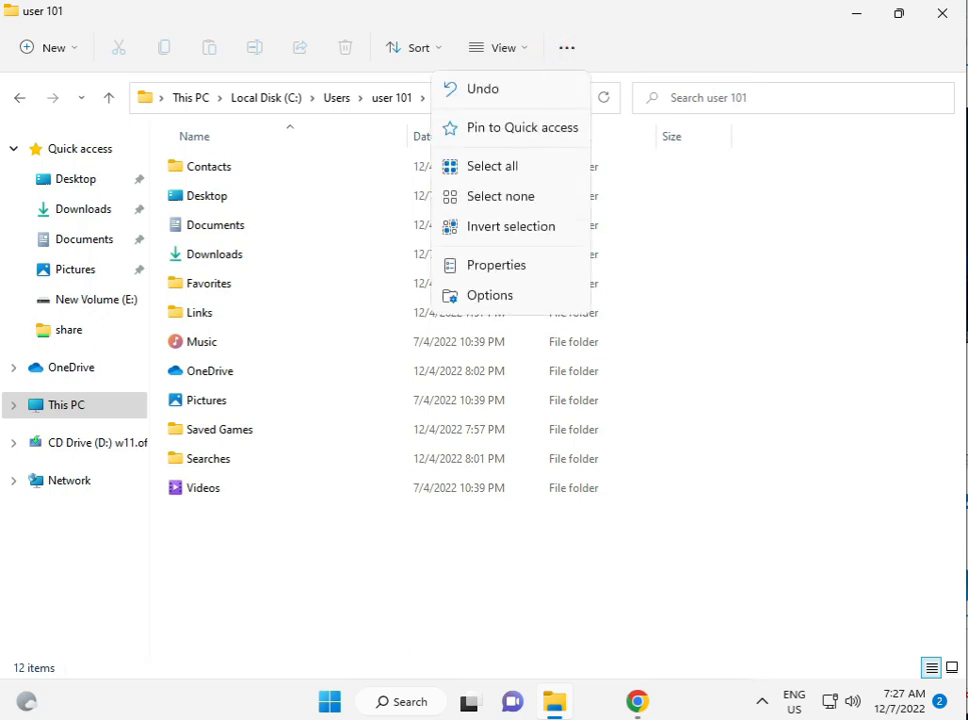
left_click(480, 262)
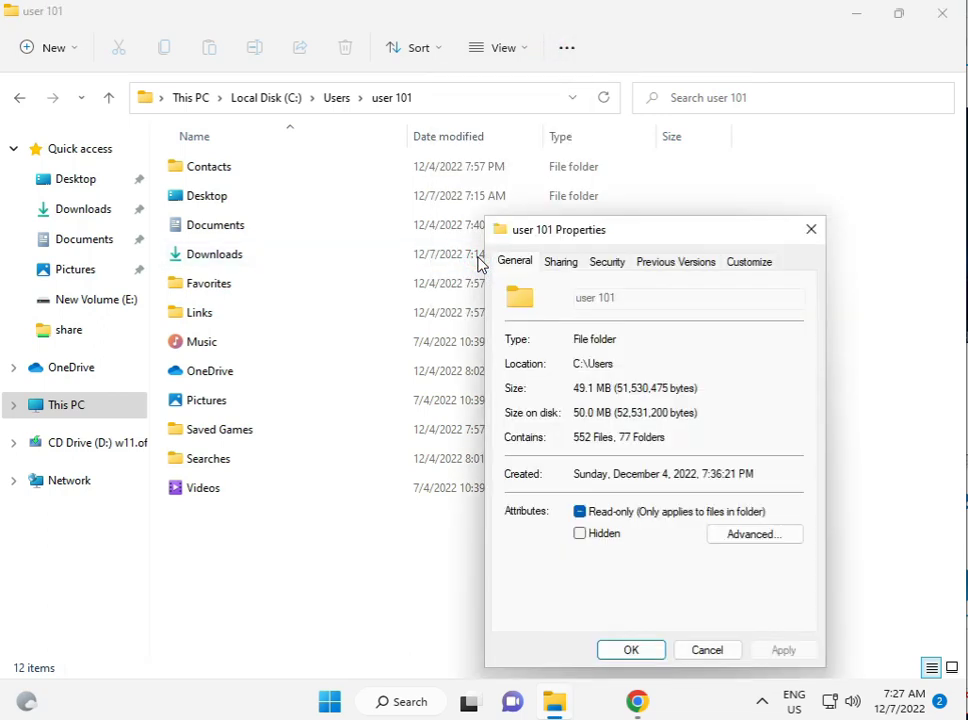
left_click(813, 228)
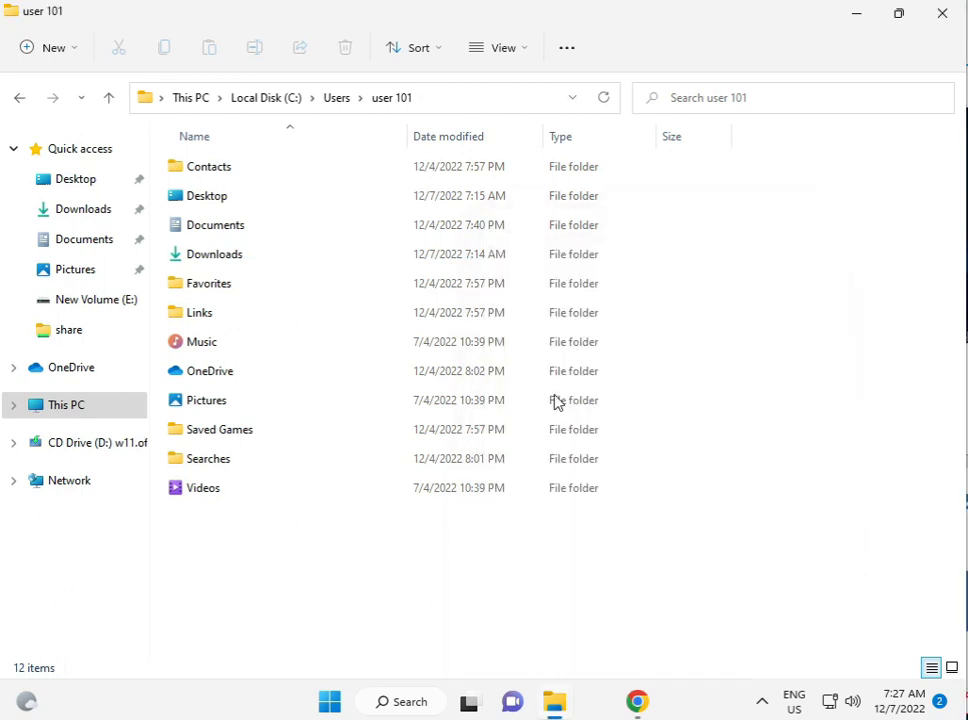
left_click(567, 47)
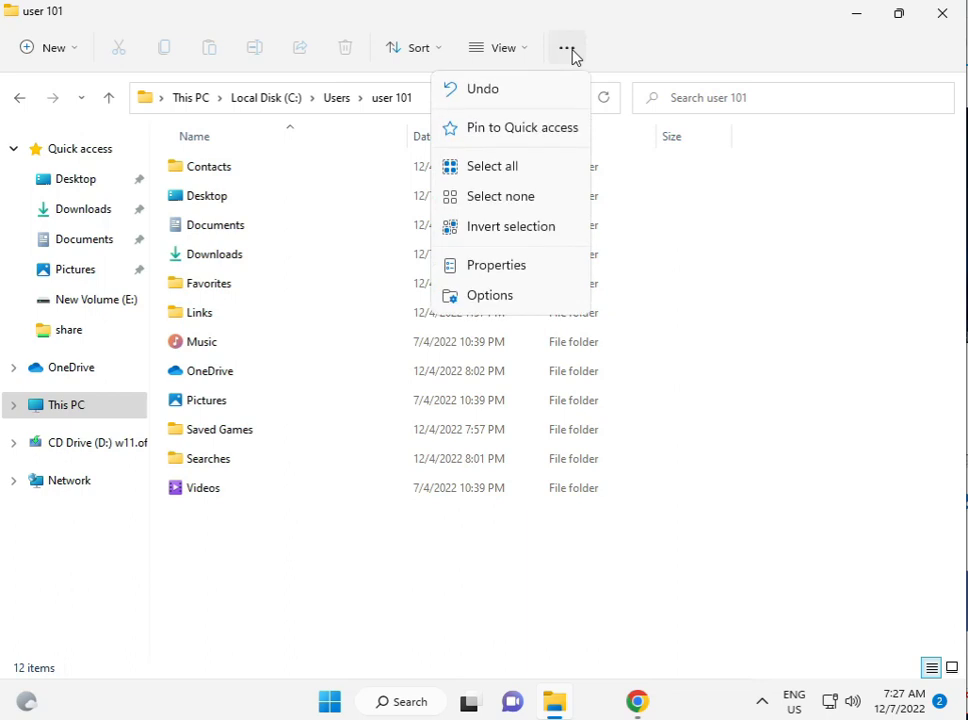
left_click(487, 302)
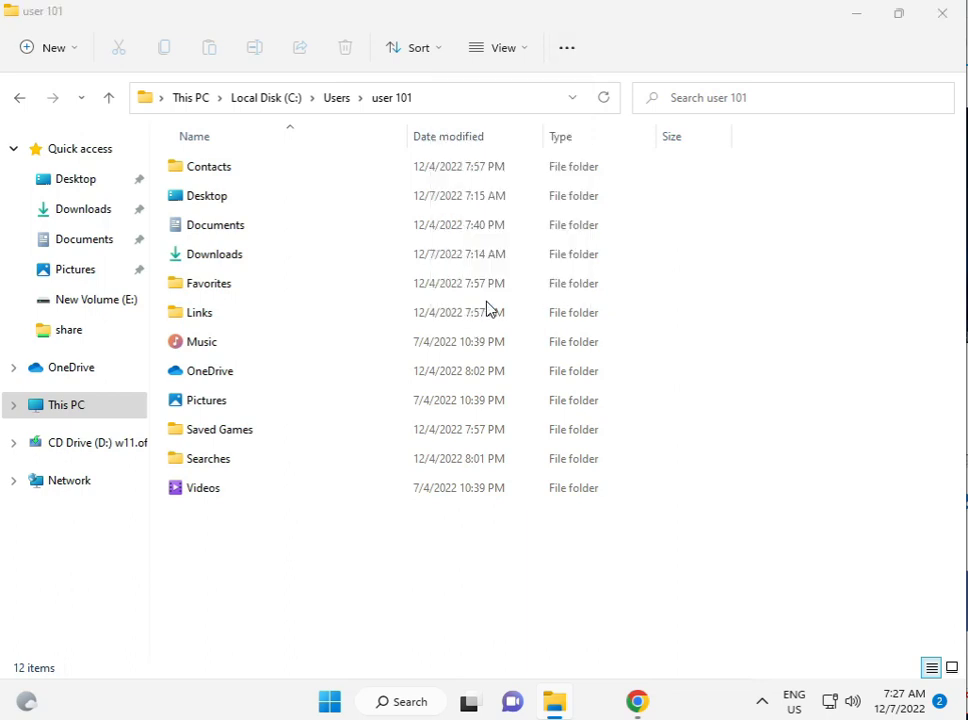
left_click(92, 187)
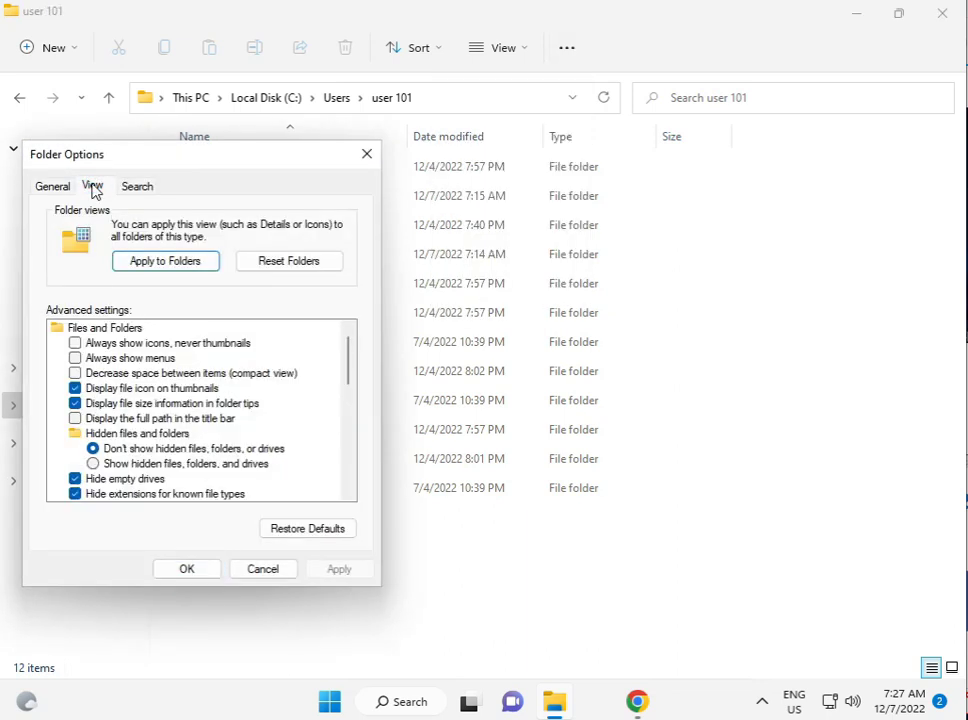
left_click(130, 465)
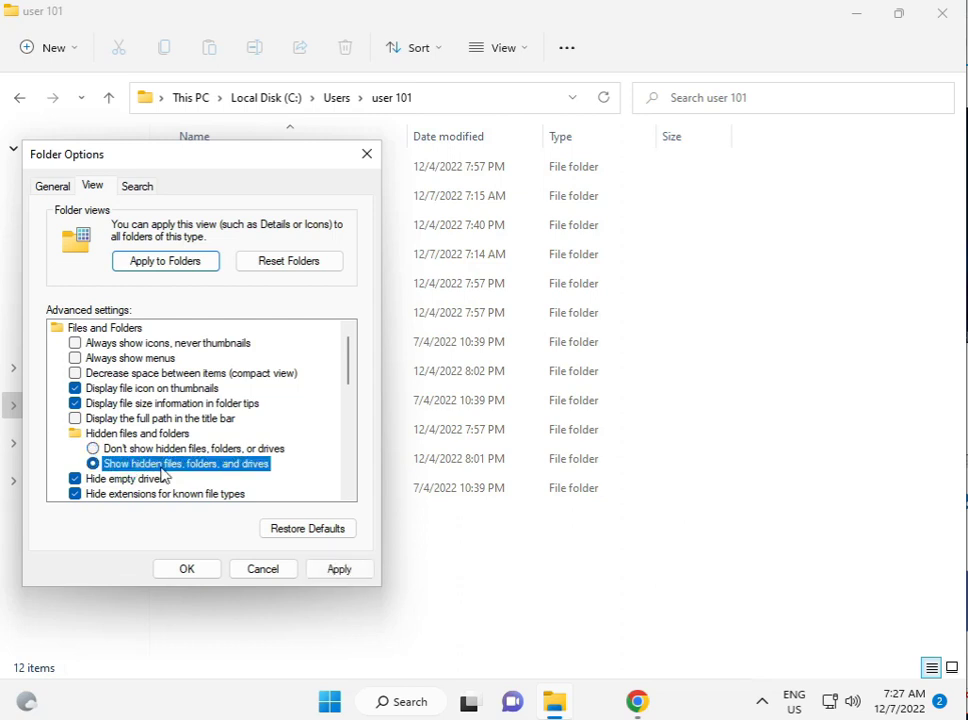
left_click(199, 574)
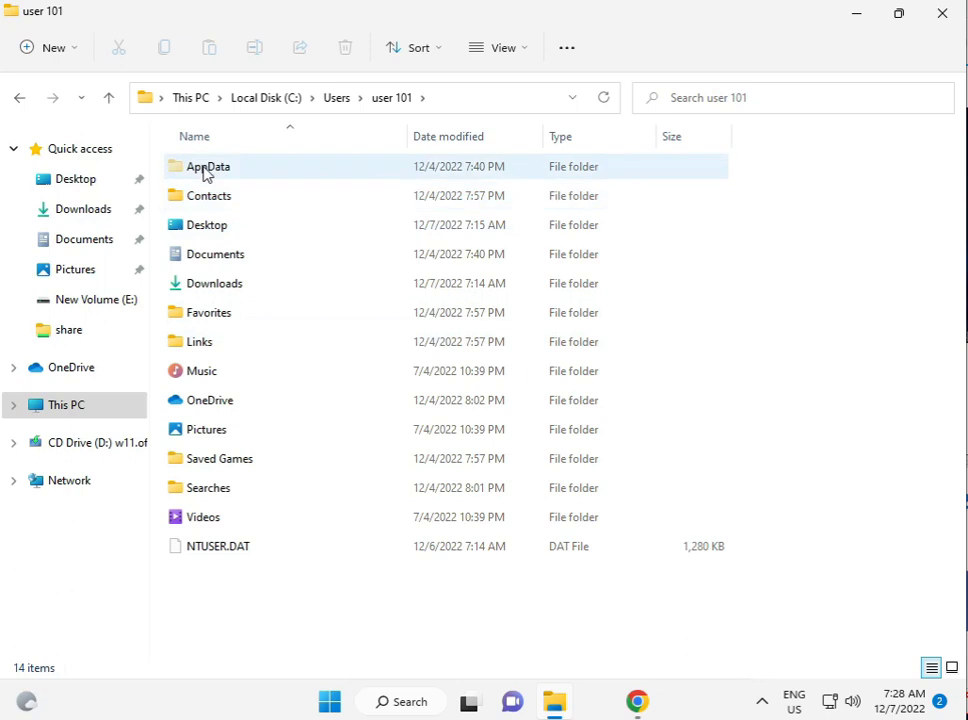
left_click(207, 173)
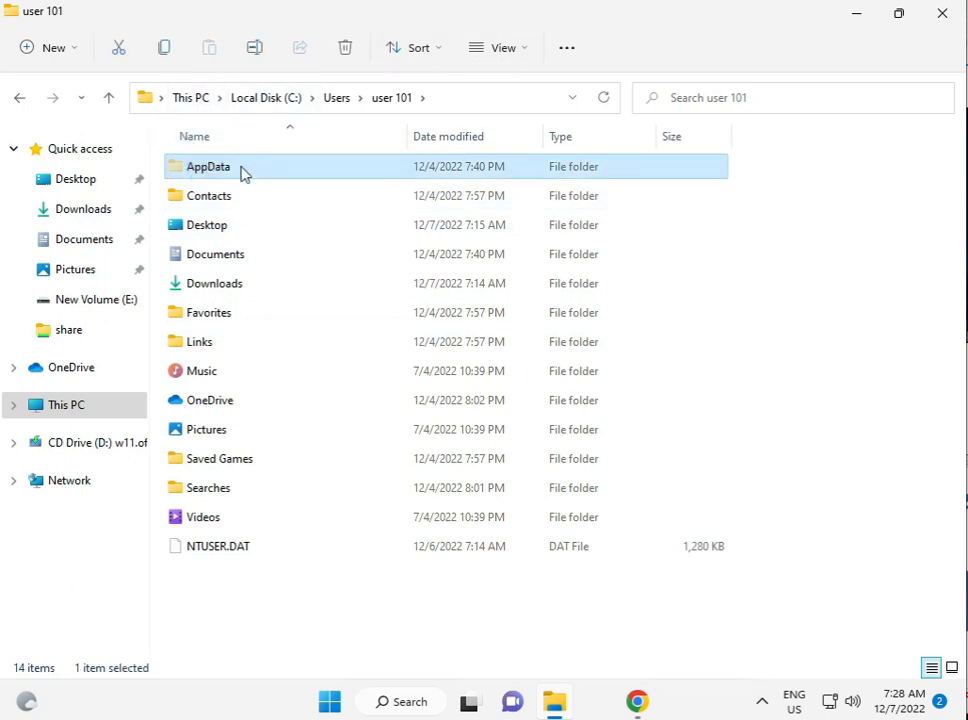
Open AppData and start editing the Local folder's permissions from its Security tab.
double_click(240, 175)
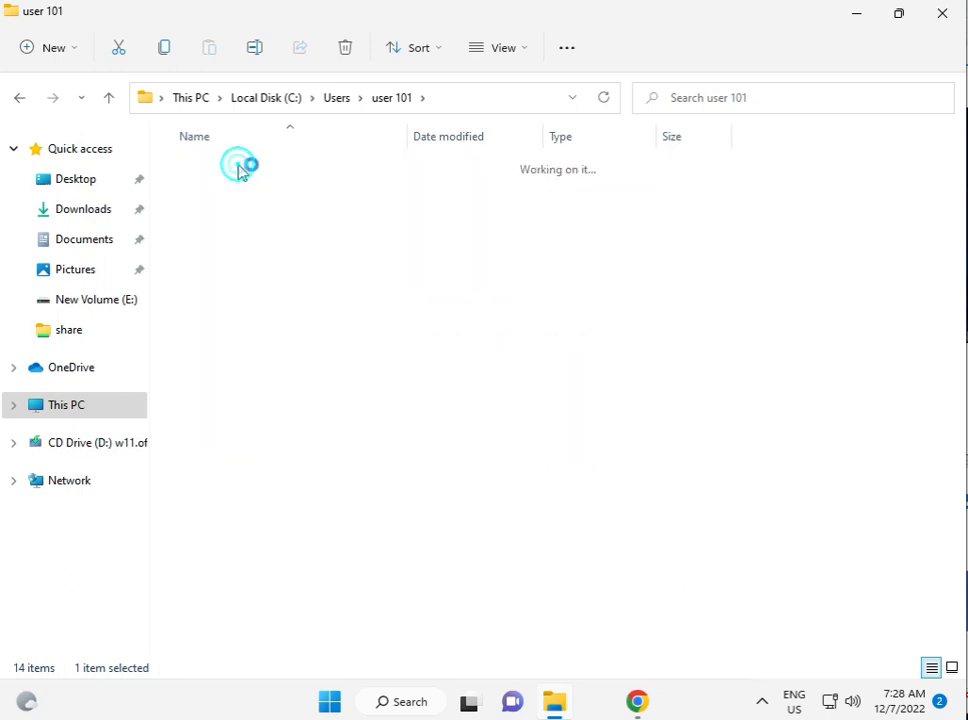
left_click(240, 173)
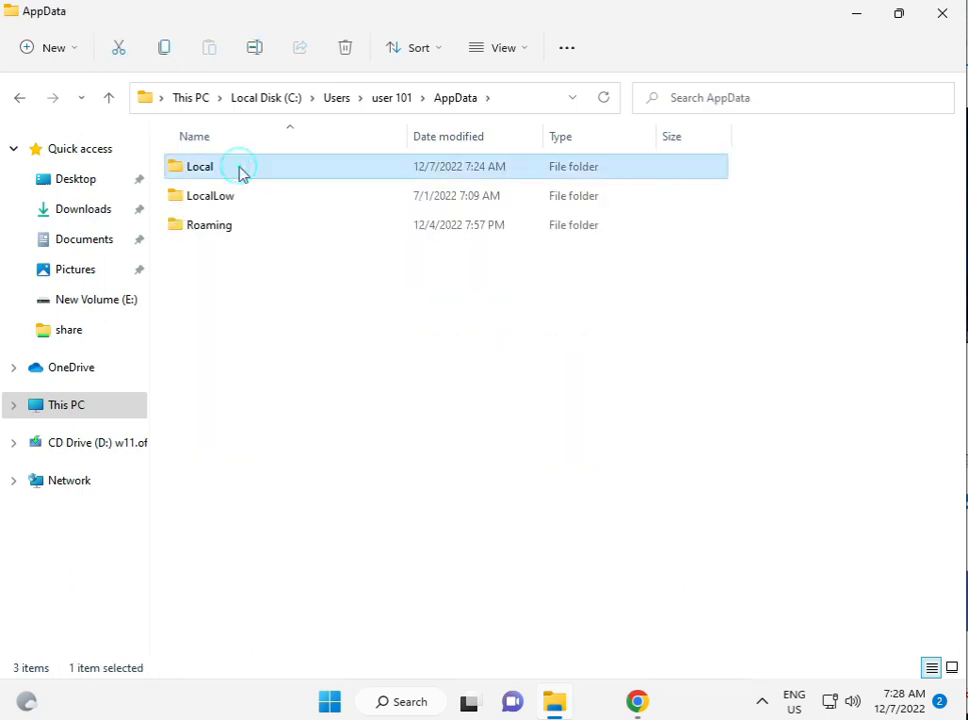
right_click(240, 173)
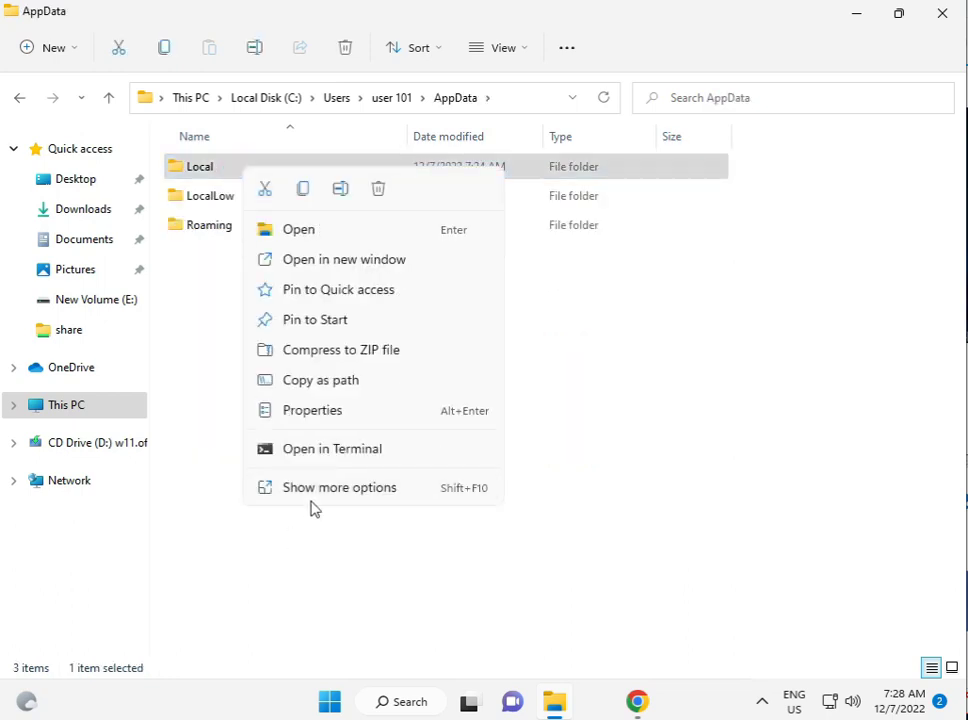
left_click(315, 489)
left_click(354, 470)
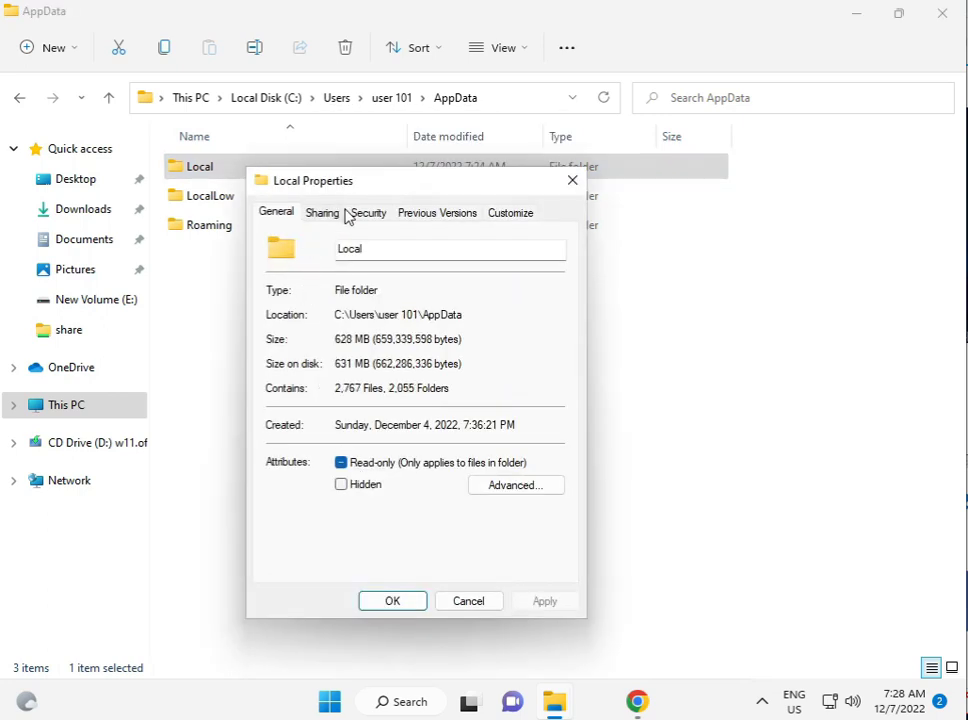
left_click(361, 216)
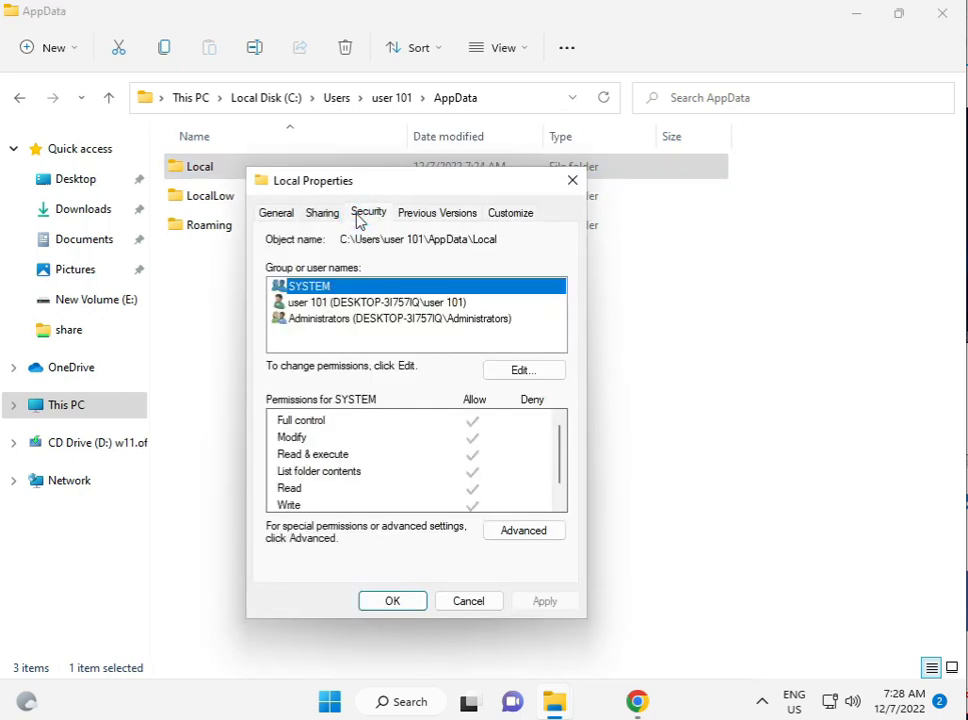
left_click(349, 303)
Review the permissions of the profile owner, Administrators and SYSTEM on Local.
left_click(490, 377)
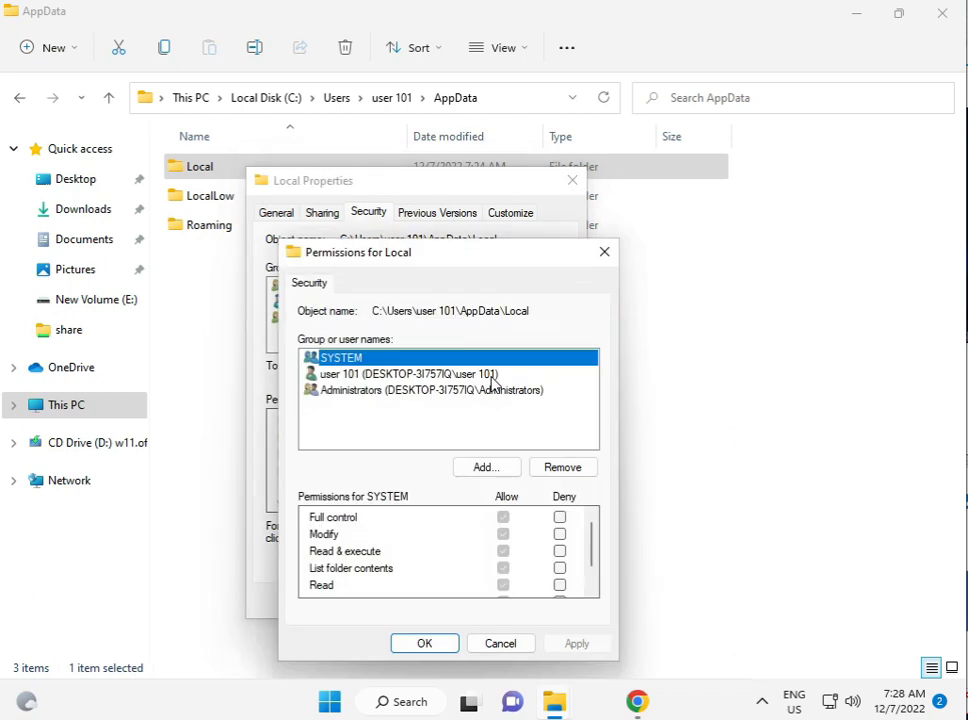
left_click(400, 376)
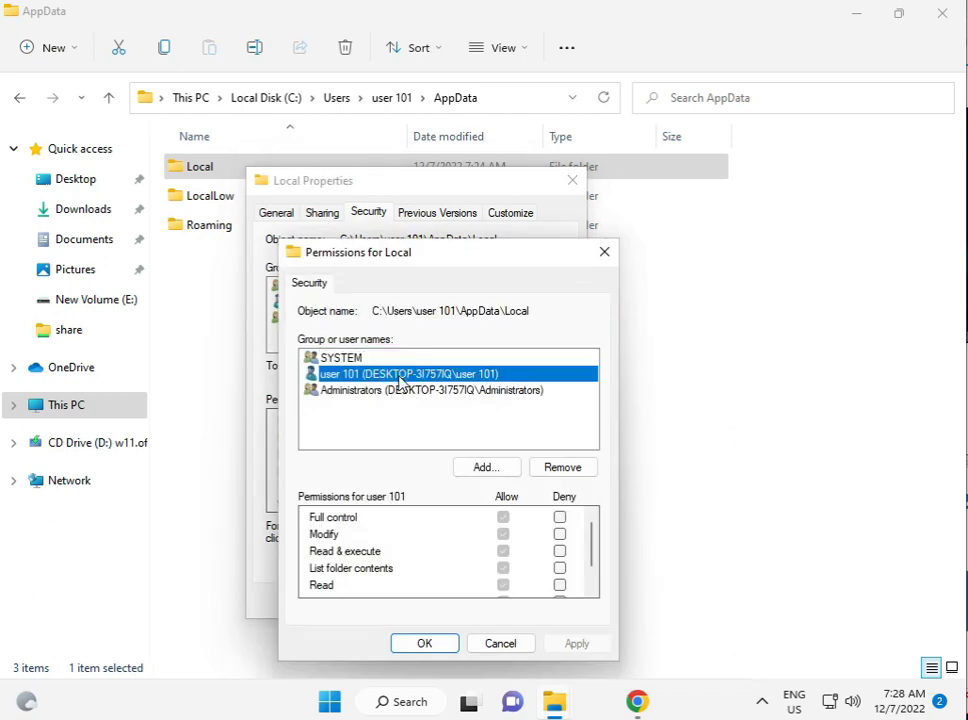
left_click(400, 392)
left_click(318, 358)
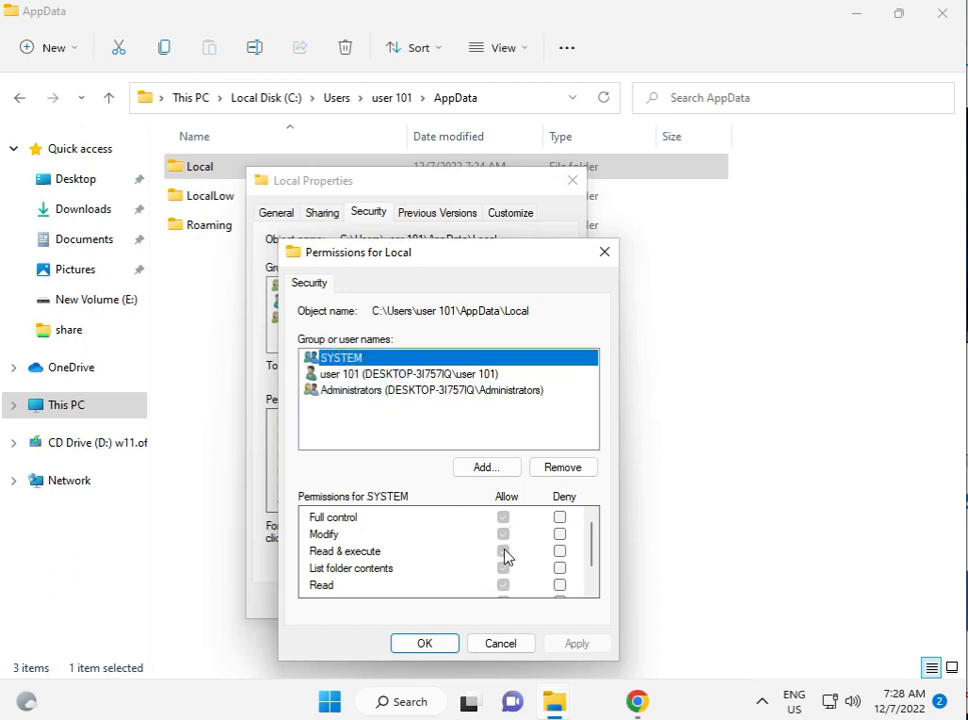
Add the Everyone group to Local's permissions with Allow Full control.
left_click(474, 470)
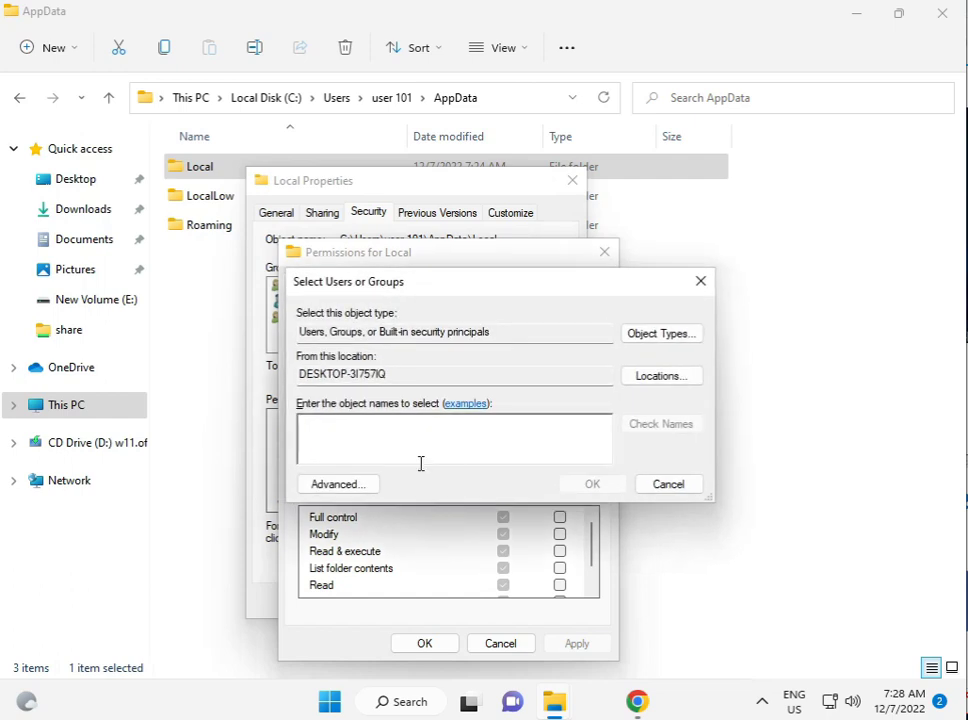
type("ev")
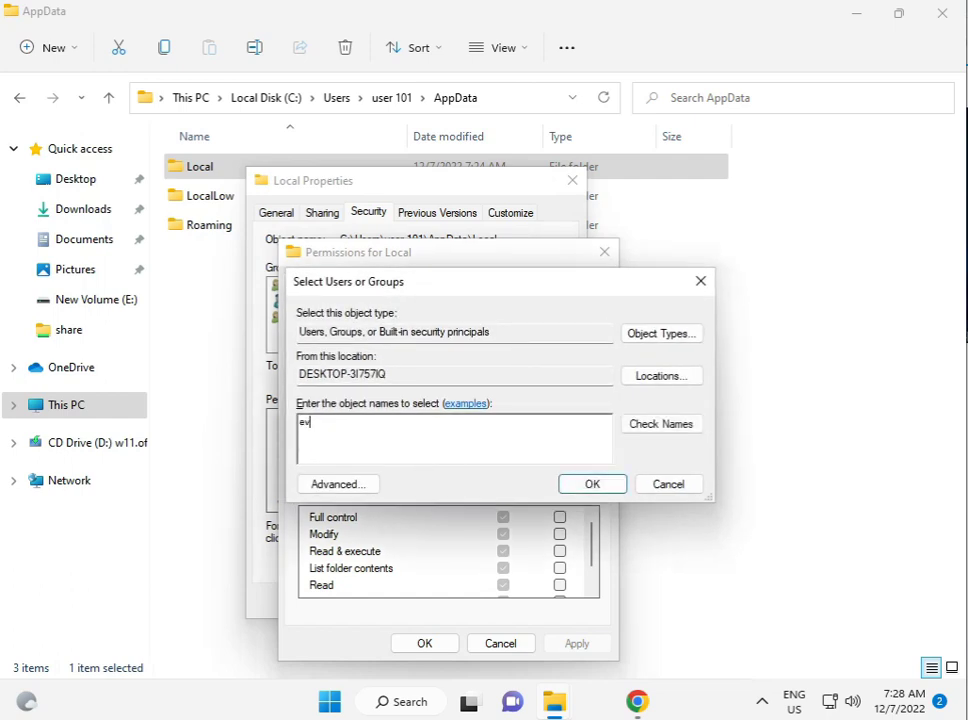
type("e")
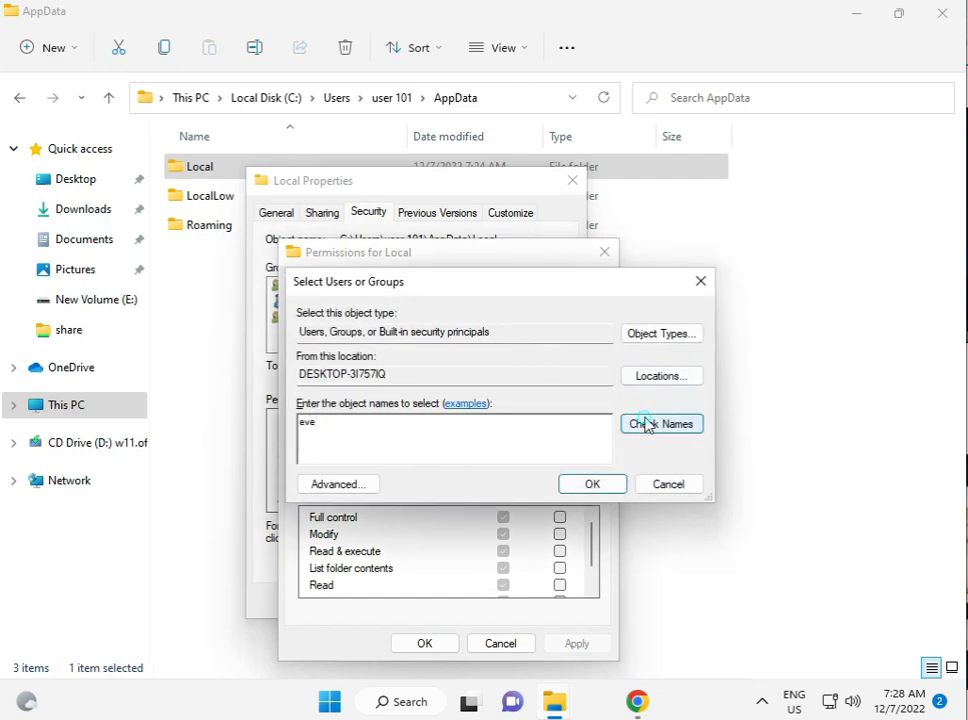
left_click(645, 420)
left_click(580, 485)
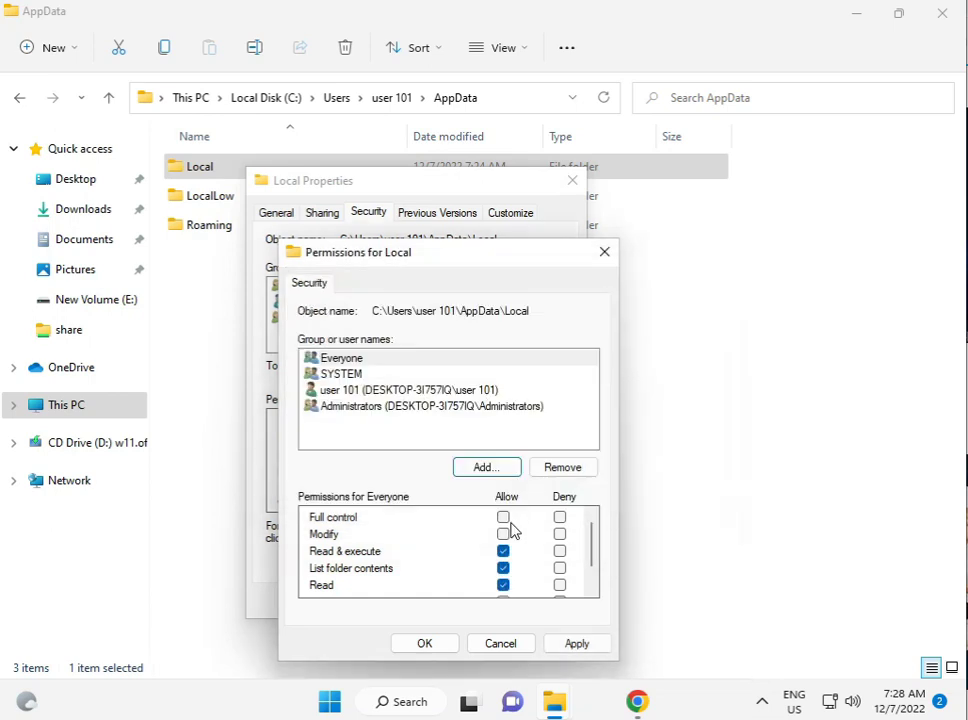
left_click(504, 518)
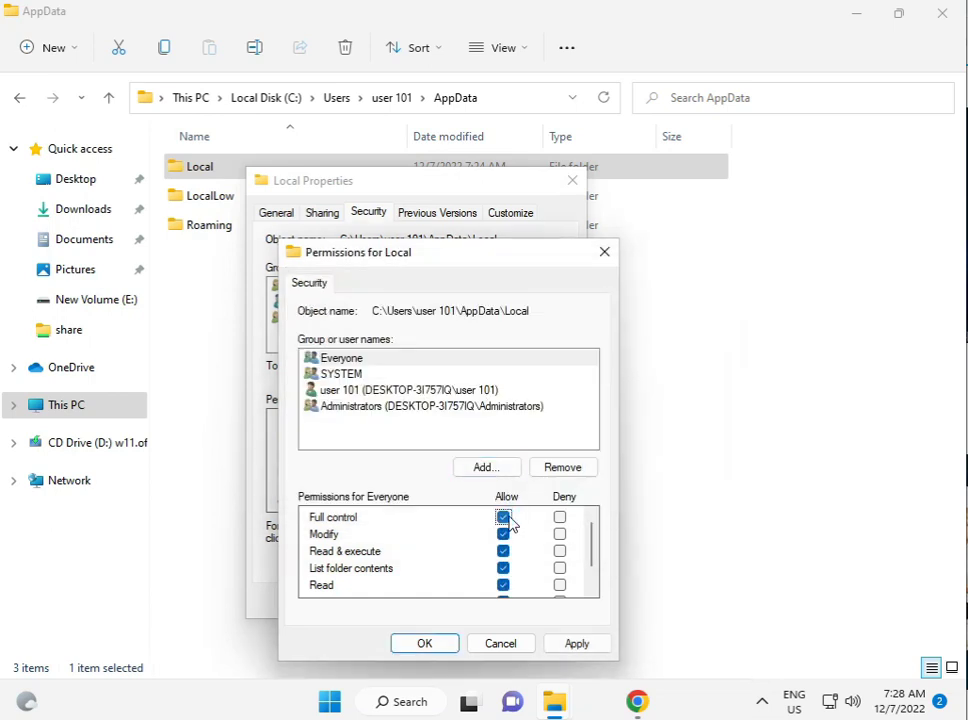
Apply the new permissions, continuing past the four access-denied errors.
left_click(563, 646)
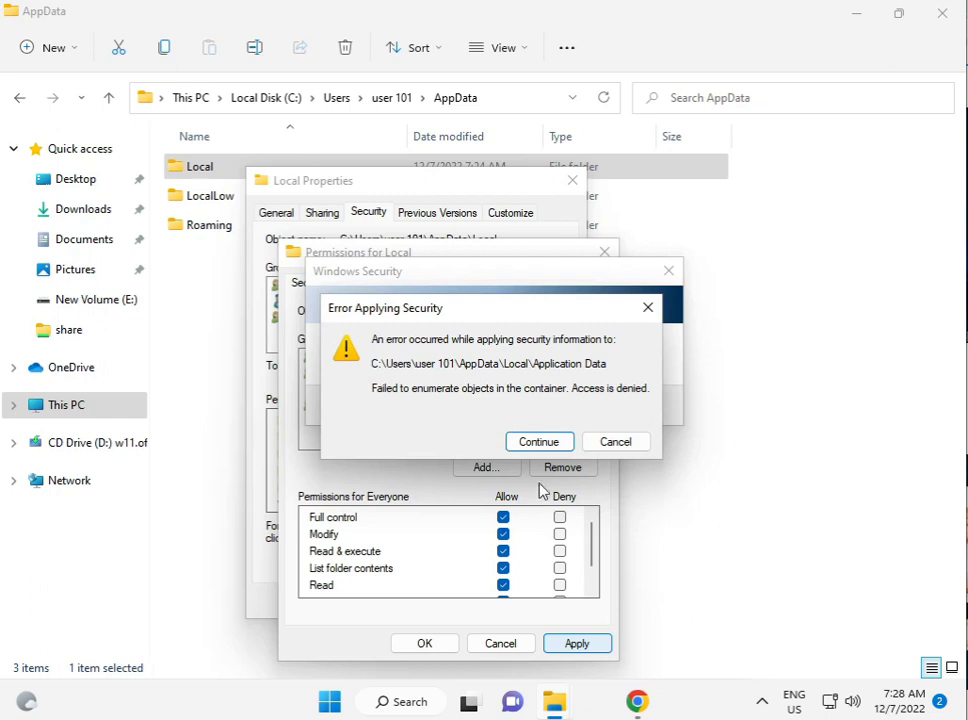
left_click(541, 442)
left_click(540, 441)
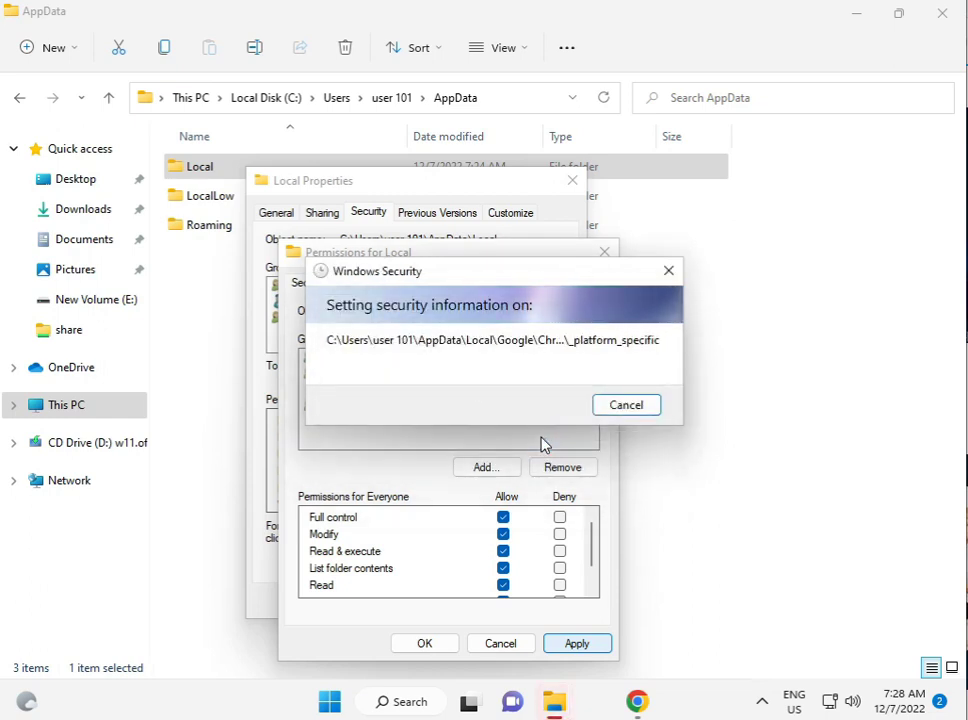
left_click(541, 442)
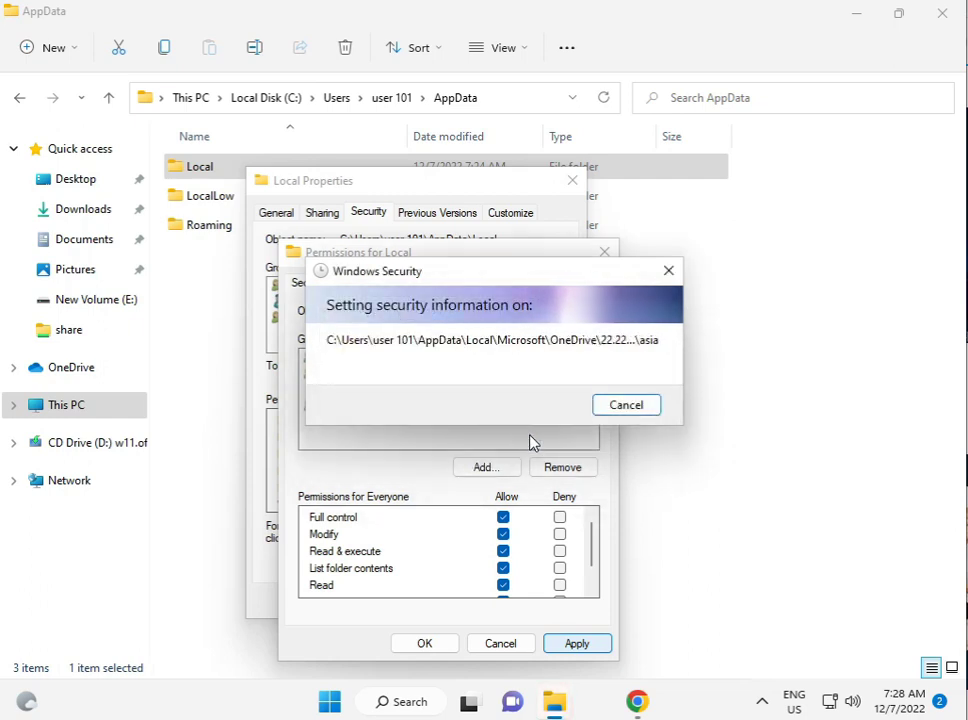
left_click(532, 441)
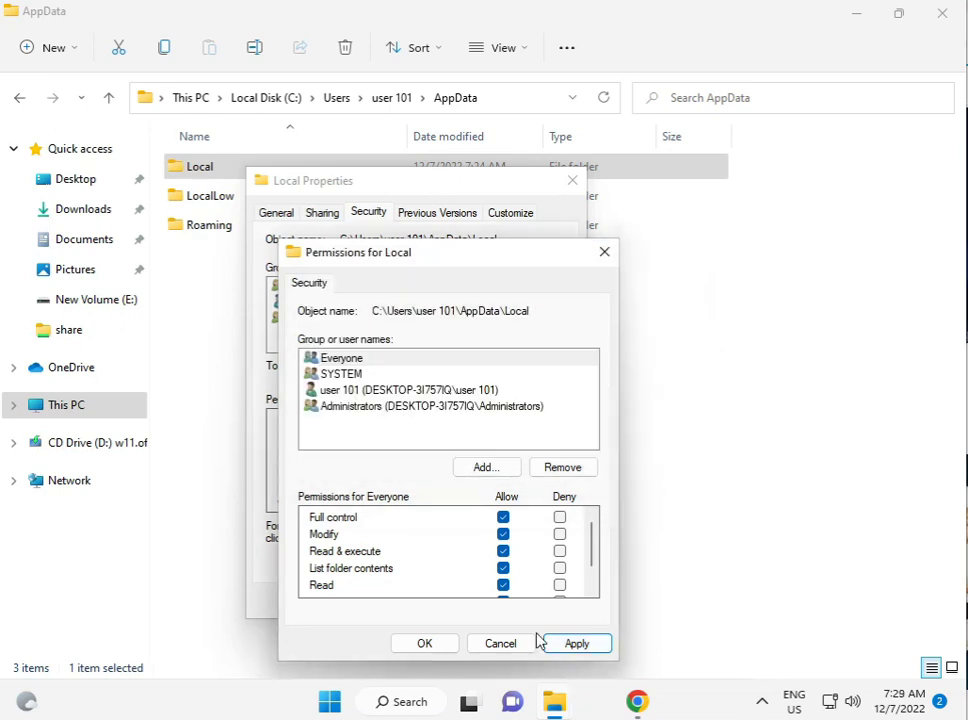
left_click(566, 642)
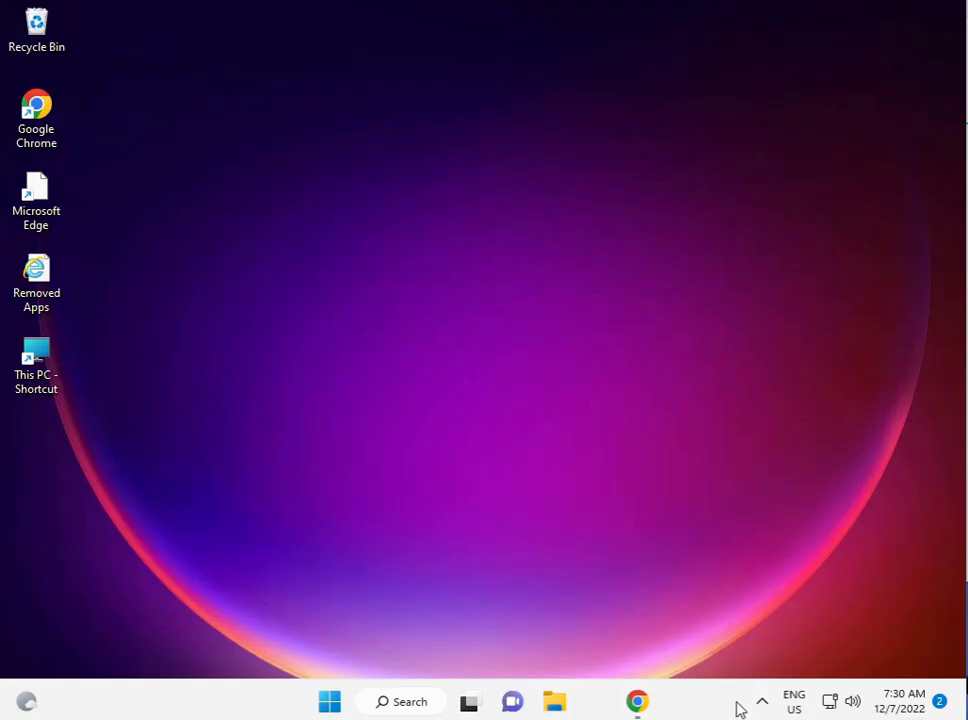
Bring up the Windows Security tray icon's quick actions, then dismiss them, leaving a clear desktop.
left_click(761, 702)
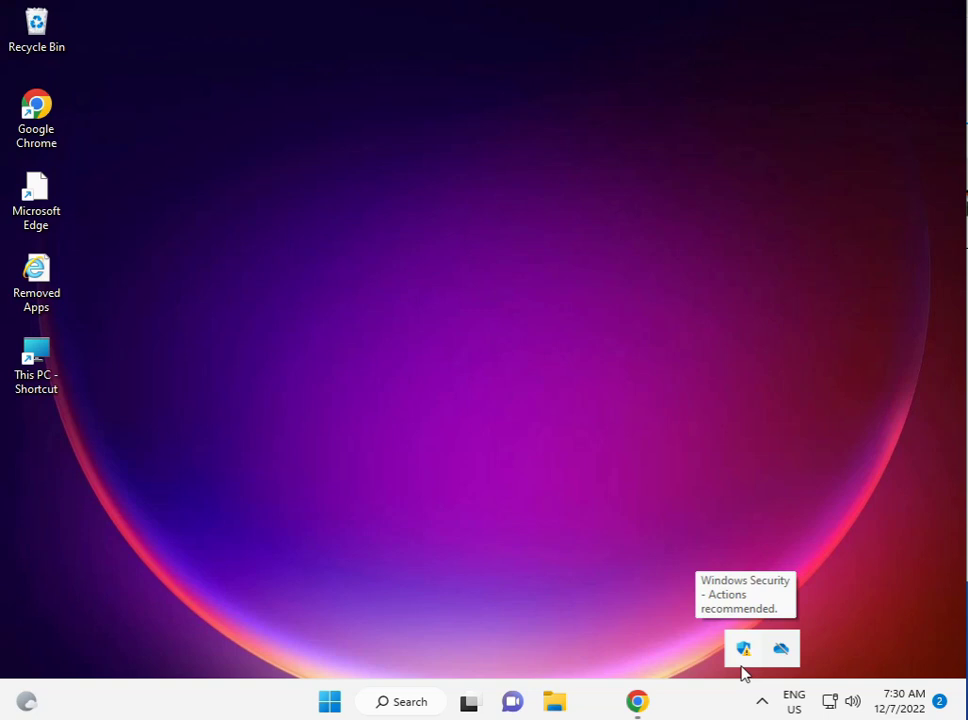
right_click(742, 656)
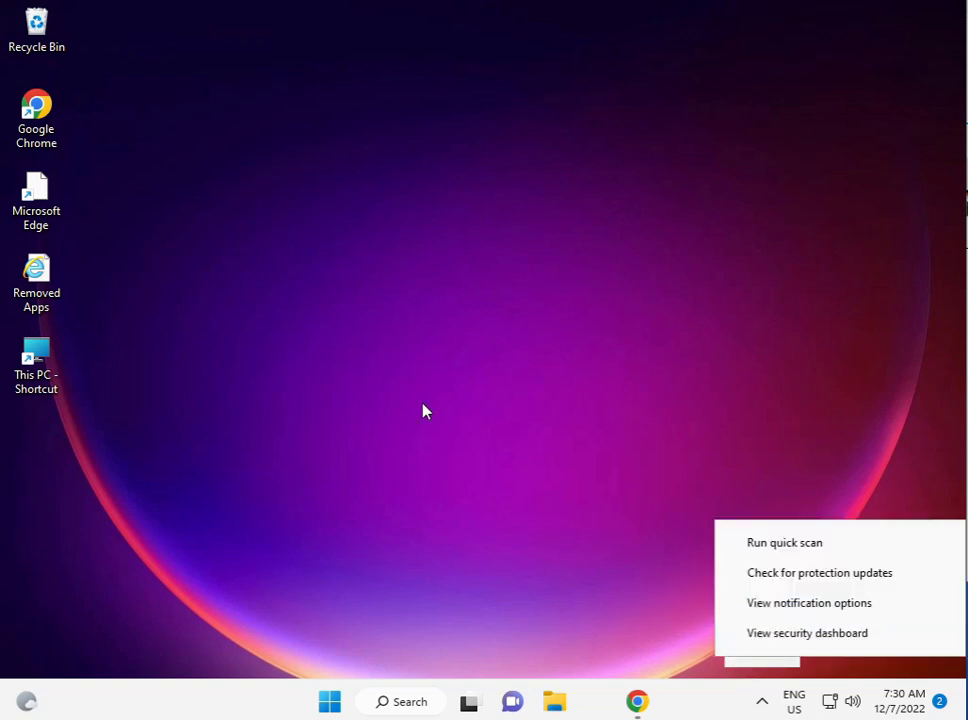
left_click(421, 407)
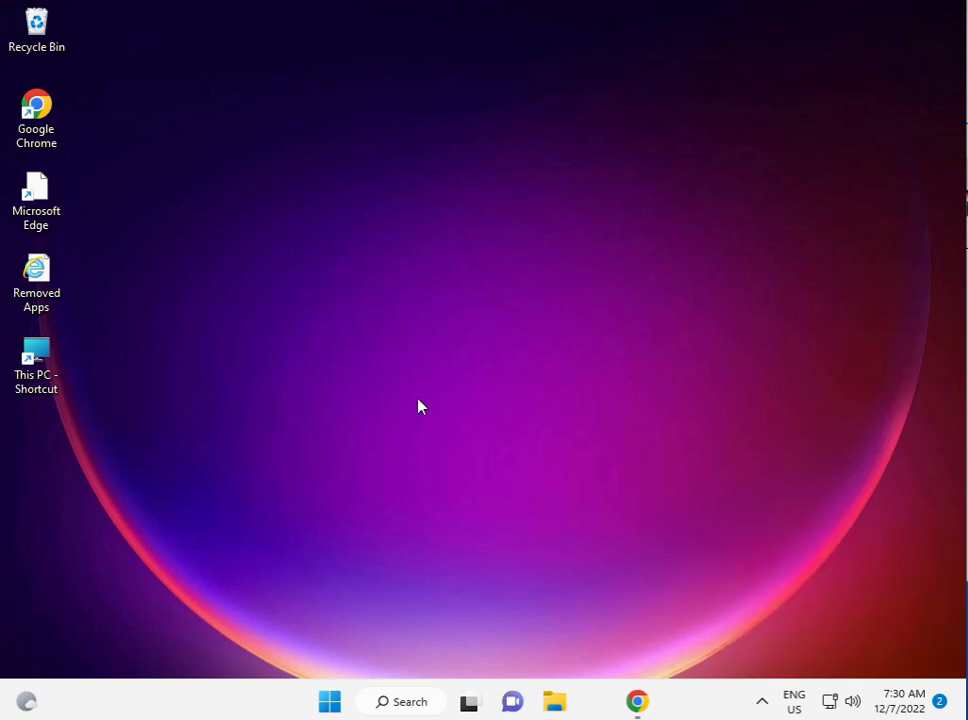